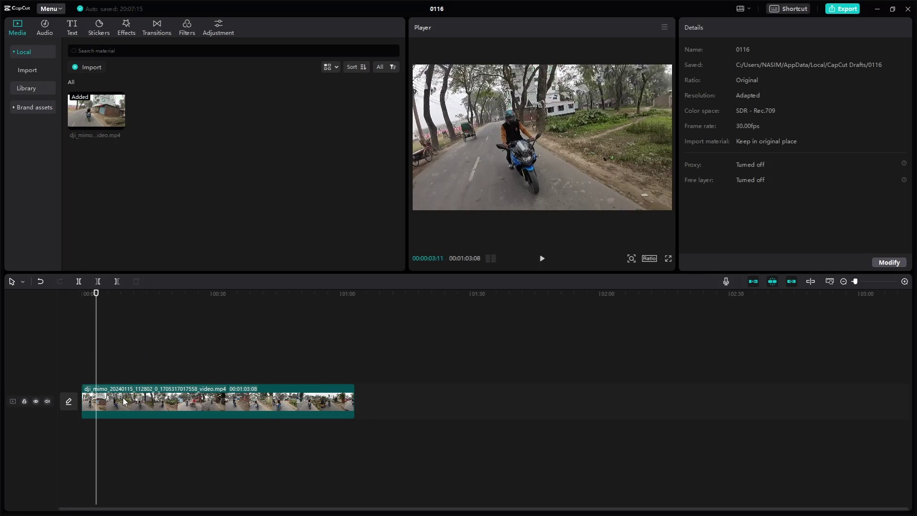
Trim the motorcycle clip to remove everything before 00:00:03:11 and cut its end at 00:00:13:01, then return the playhead to the start
left_click(124, 402)
key("q")
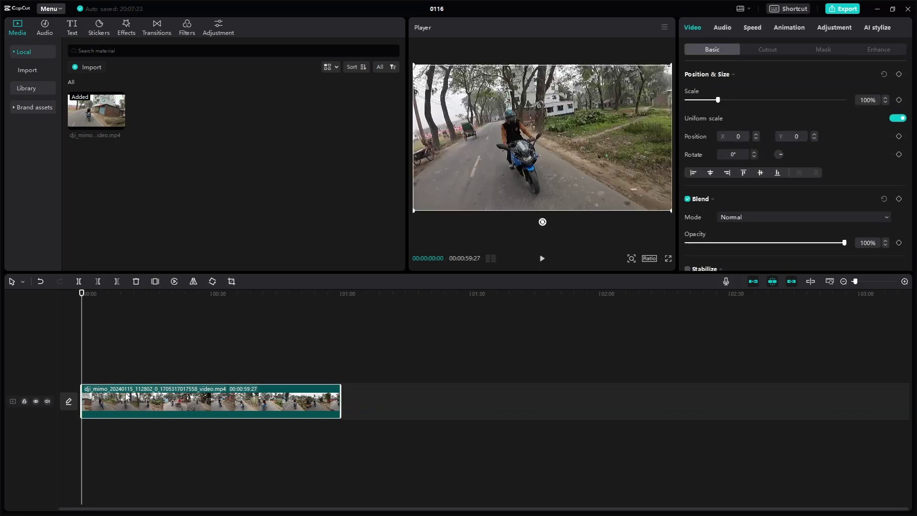
left_click(138, 298)
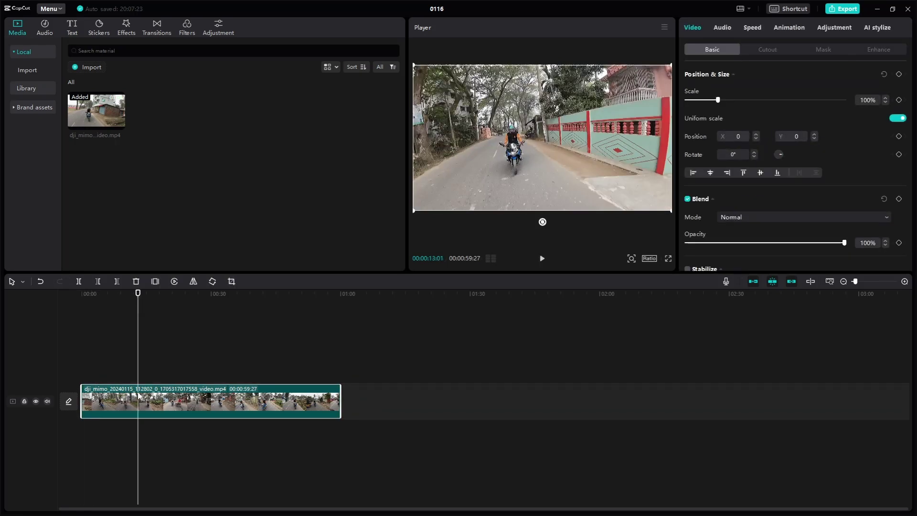
key("w")
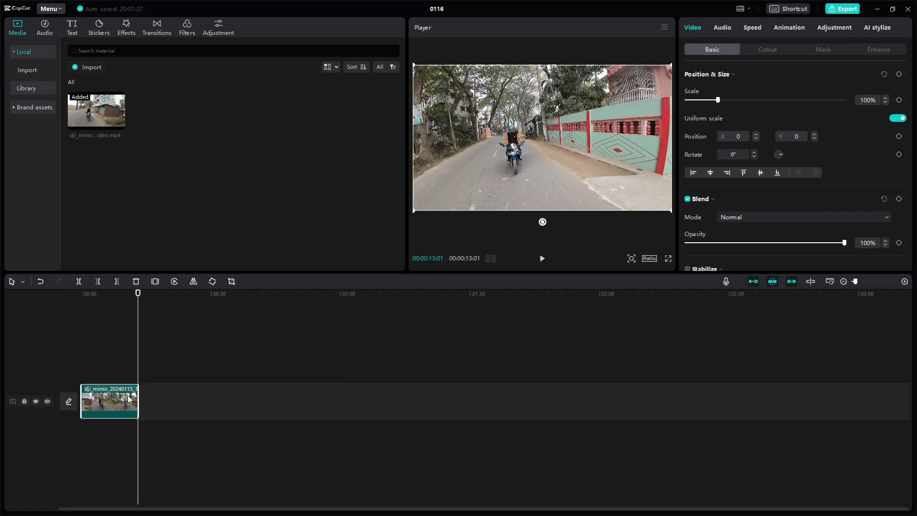
left_click_drag(137, 333, 82, 343)
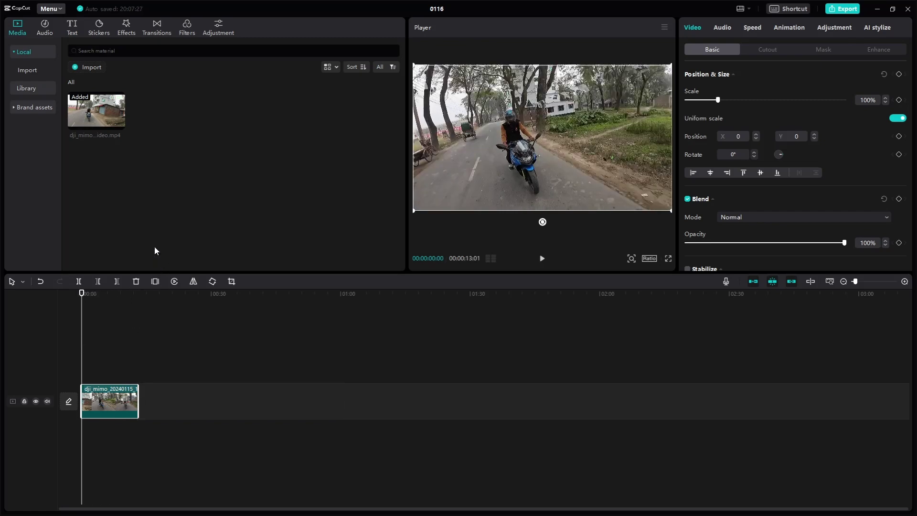
Add the Spectrum Scanning video effect at the start of the timeline
left_click(129, 31)
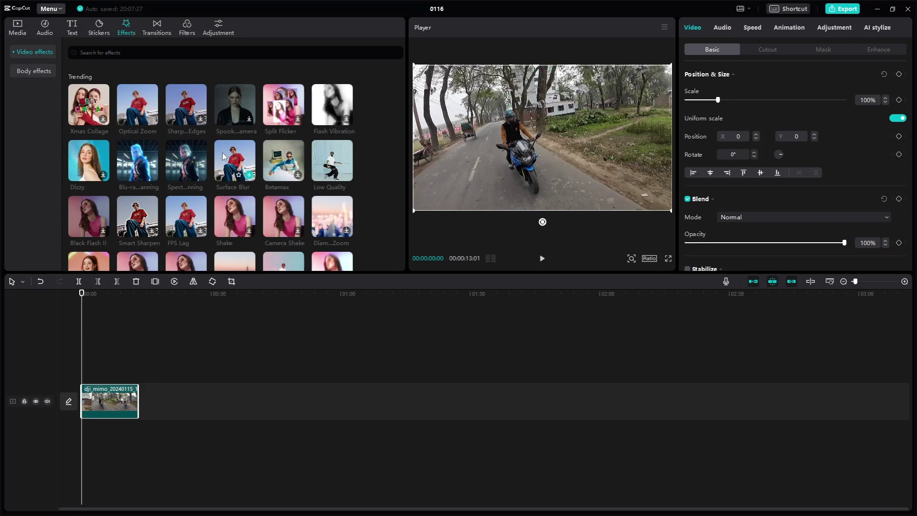
mouse_move(184, 156)
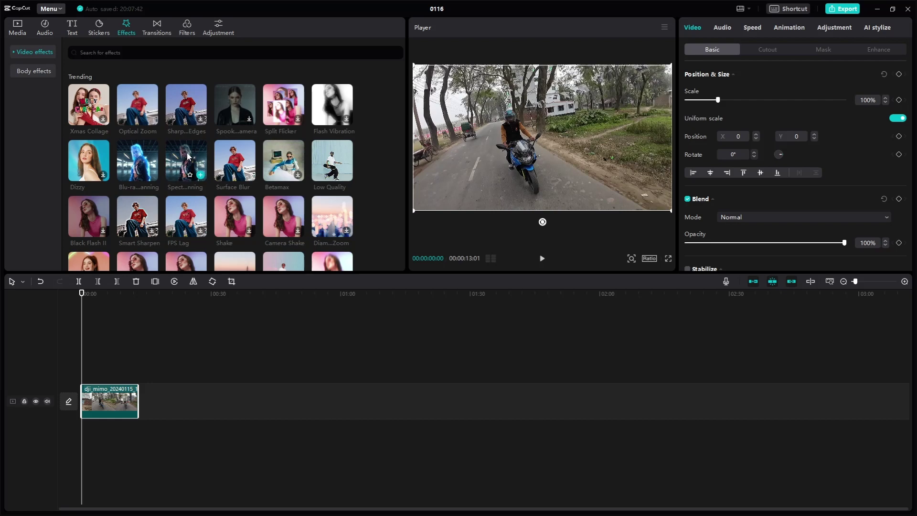
left_click(201, 176)
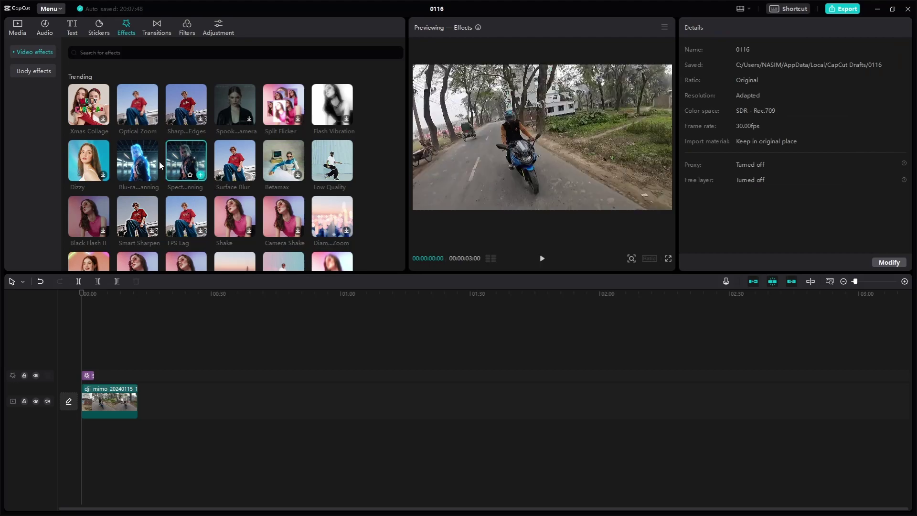
Preview several trending video effects on the clip, including Optical Zoom, Split Flicker, Leak II and Edge Glow
left_click(134, 163)
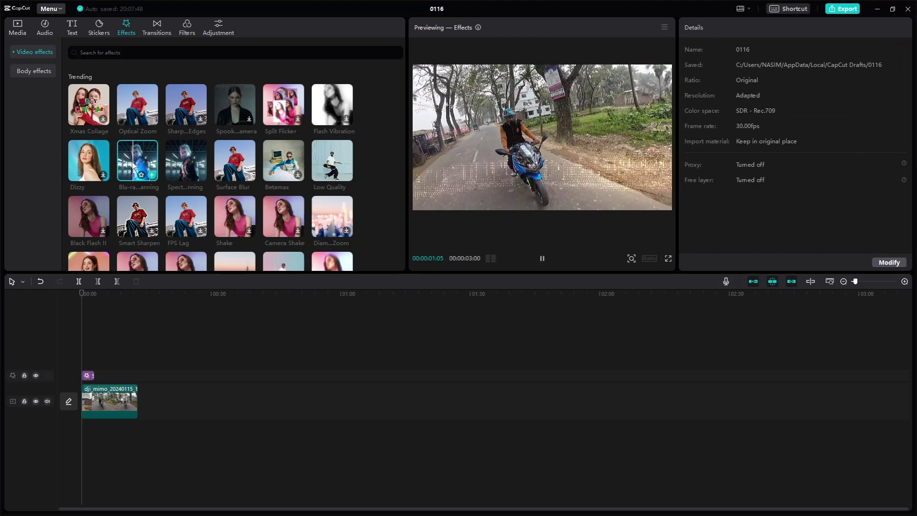
left_click(150, 110)
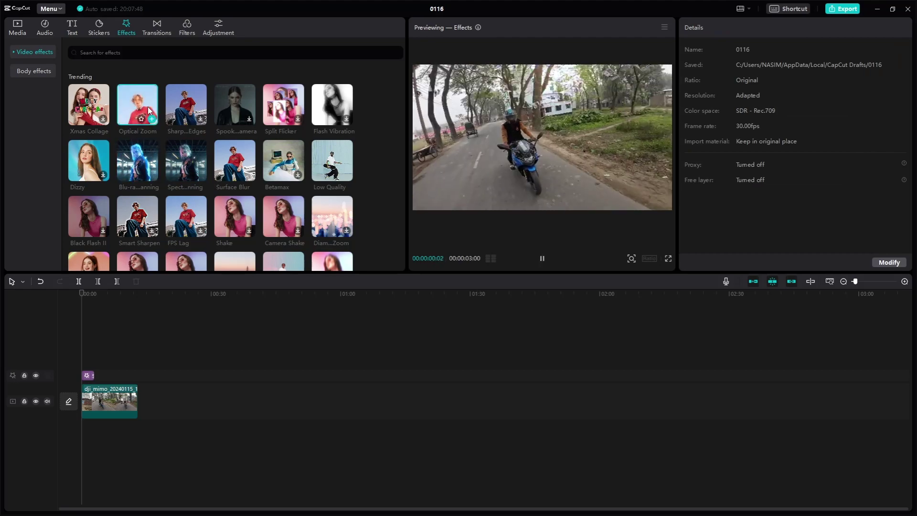
left_click(181, 110)
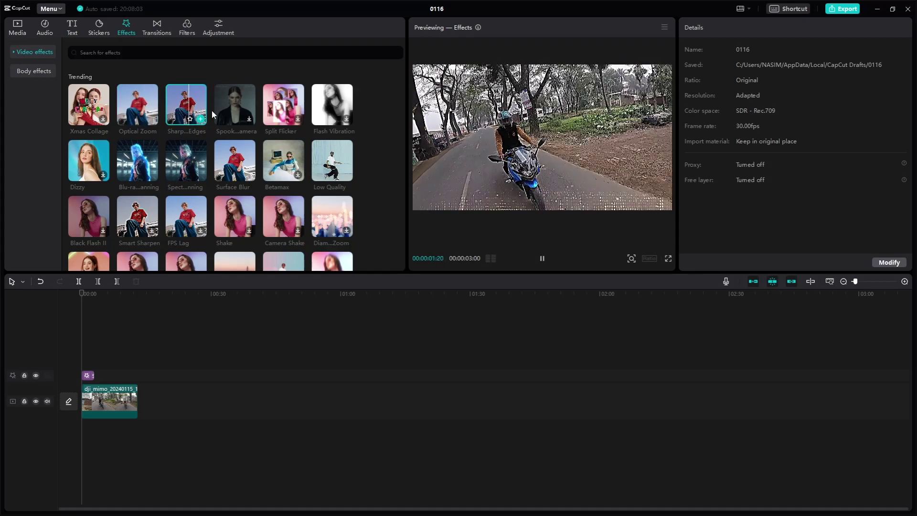
left_click(291, 105)
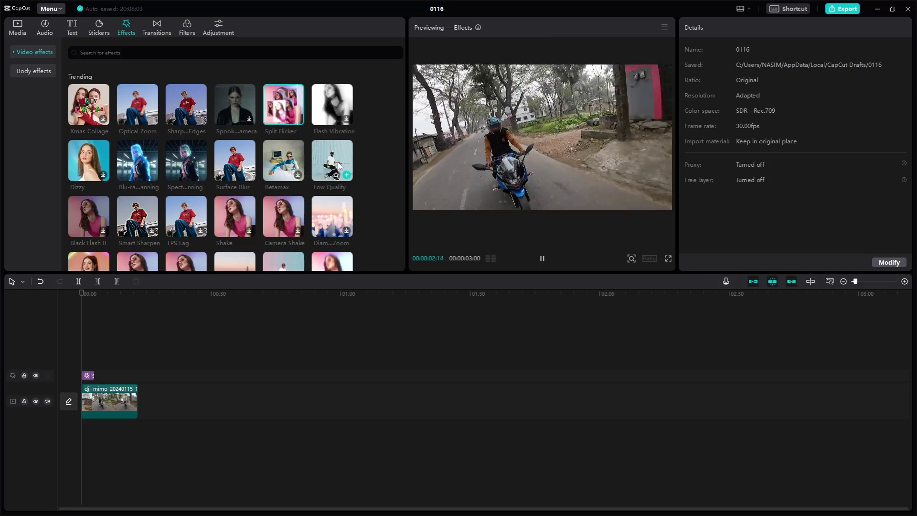
scroll(273, 165, "down", 3)
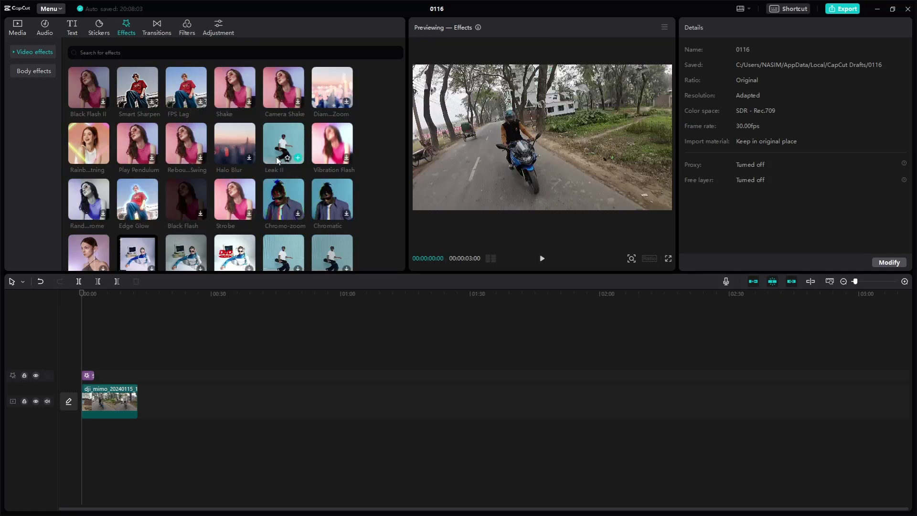
left_click(280, 142)
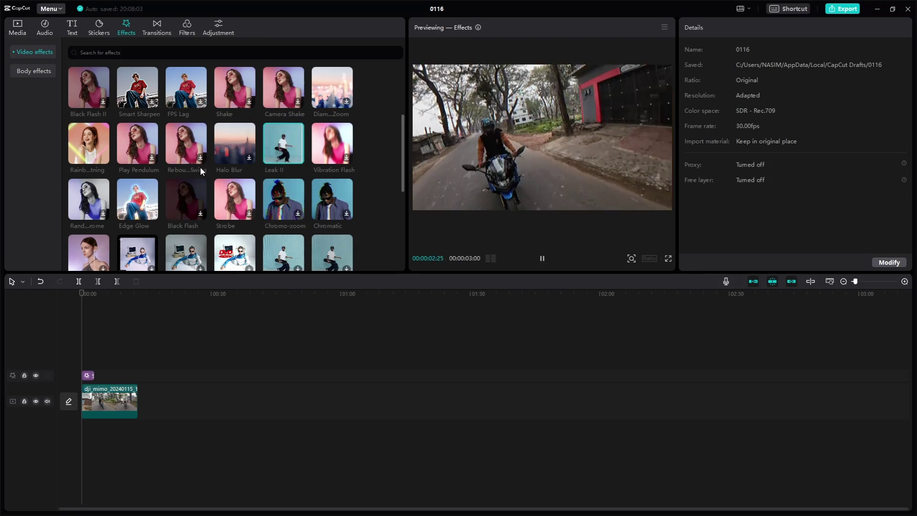
left_click(147, 190)
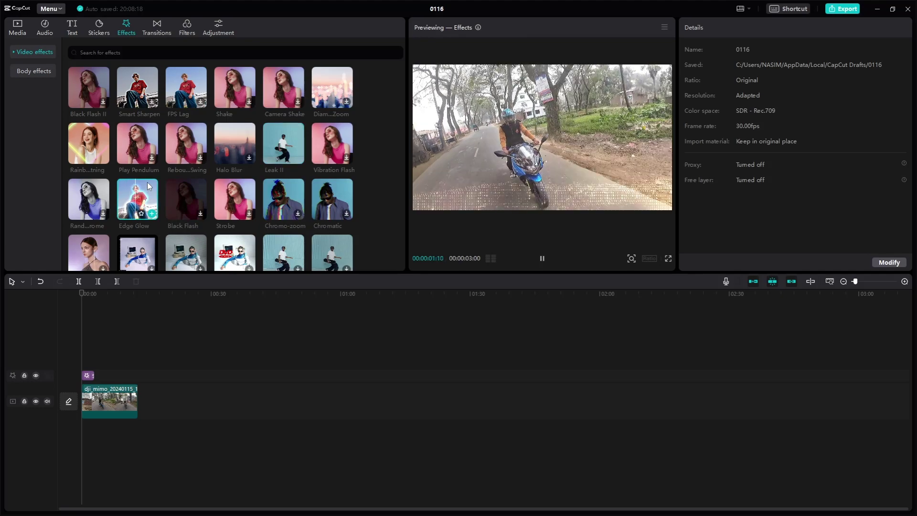
Delete the Spectrum Scanning effect from the timeline
left_click(90, 376)
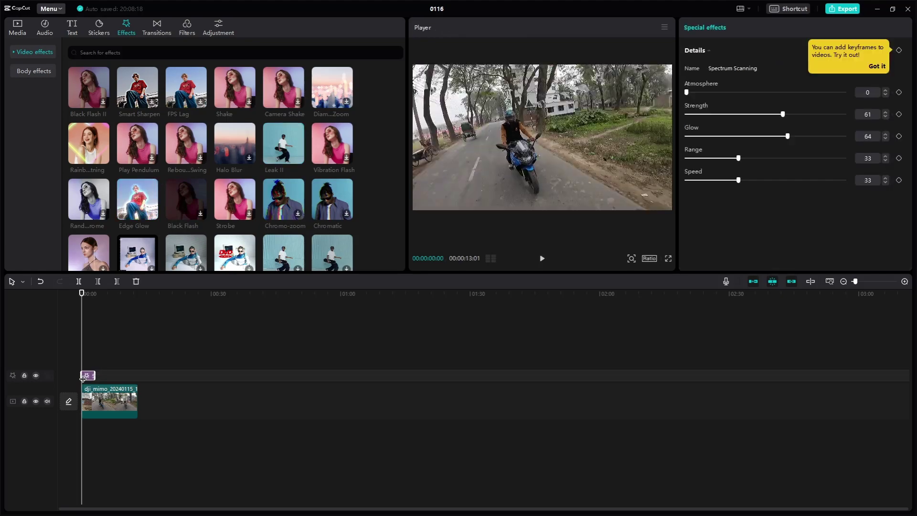
key("Delete")
Preview the Edge Glow and Chromo-zoom effects on the clip and look through more trending effects
left_click(130, 205)
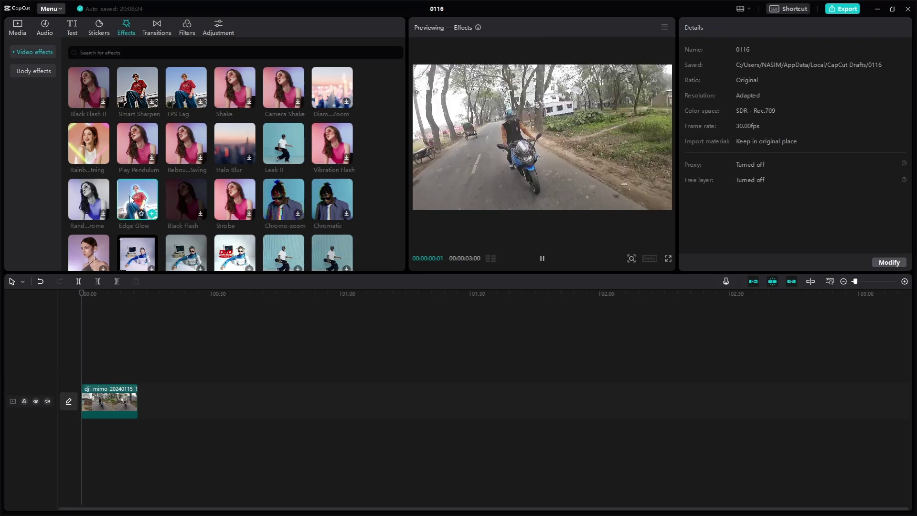
left_click(273, 205)
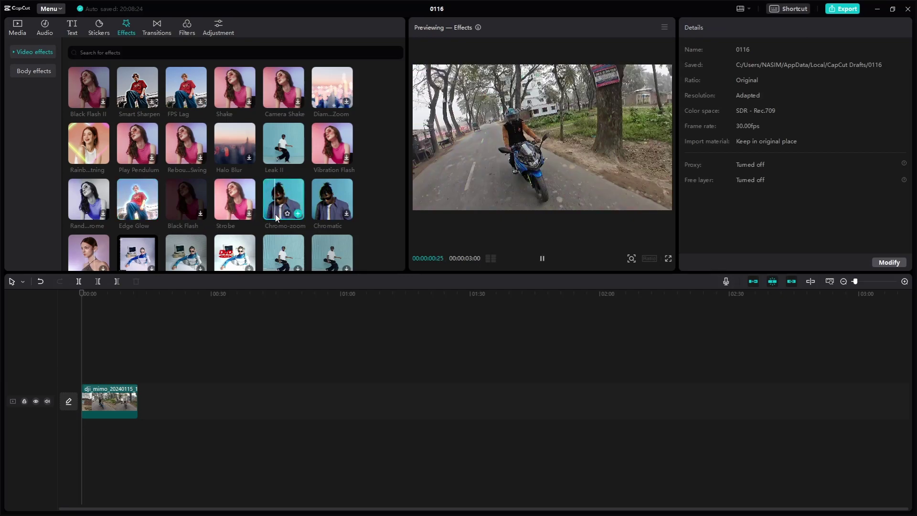
scroll(258, 186, "down", 3)
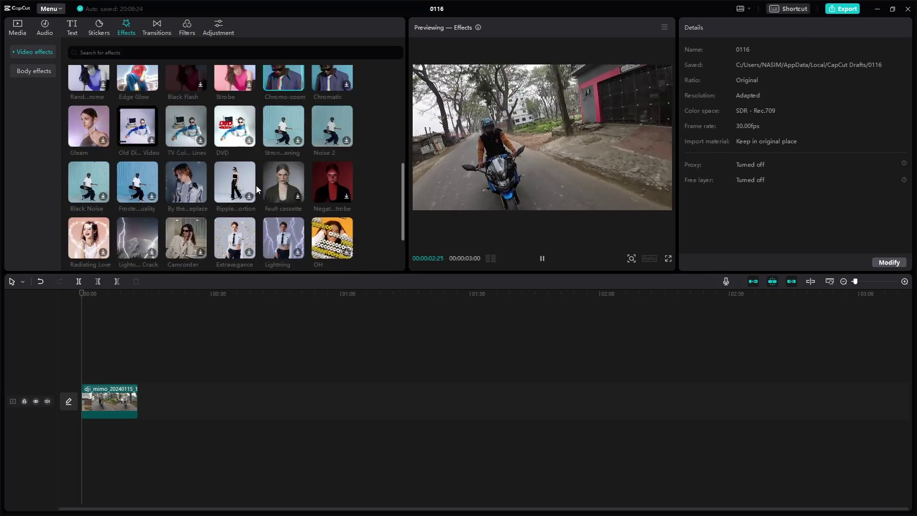
Expand the list of video effect categories, look through it and show the Lens effects
left_click(150, 55)
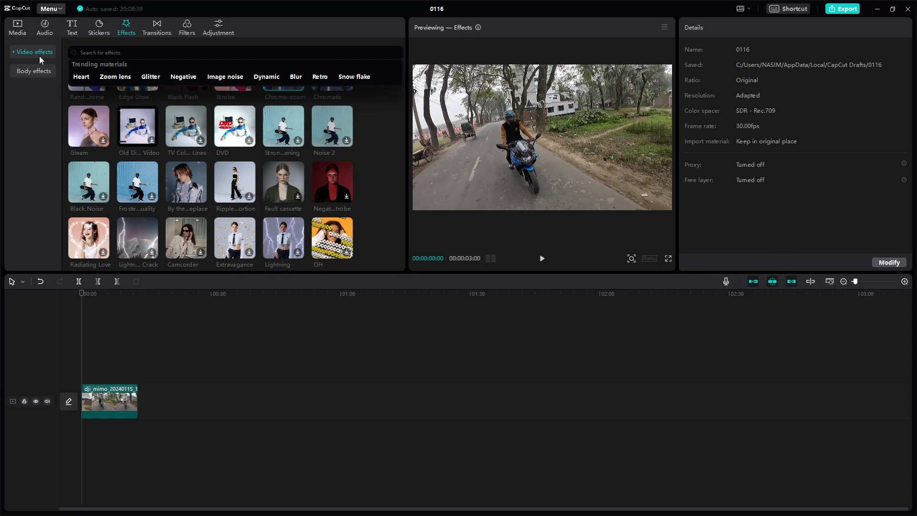
left_click(12, 53)
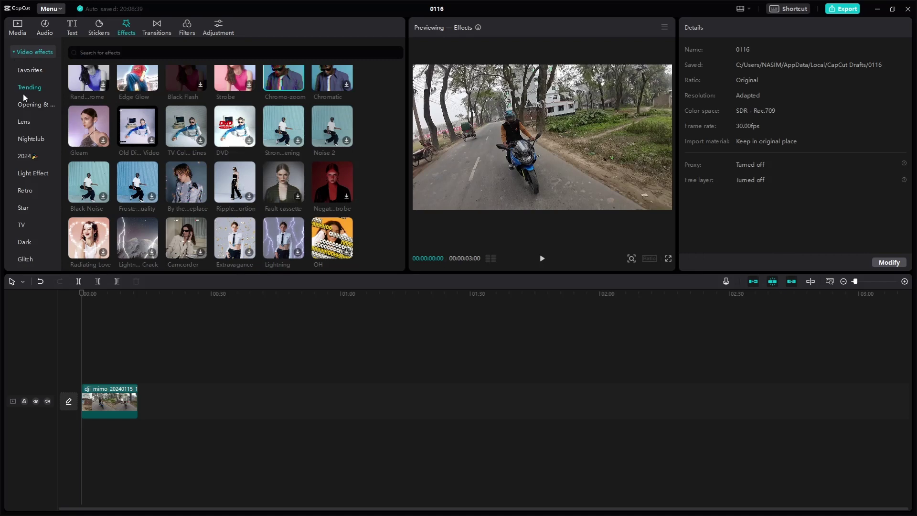
scroll(24, 146, "down", 3)
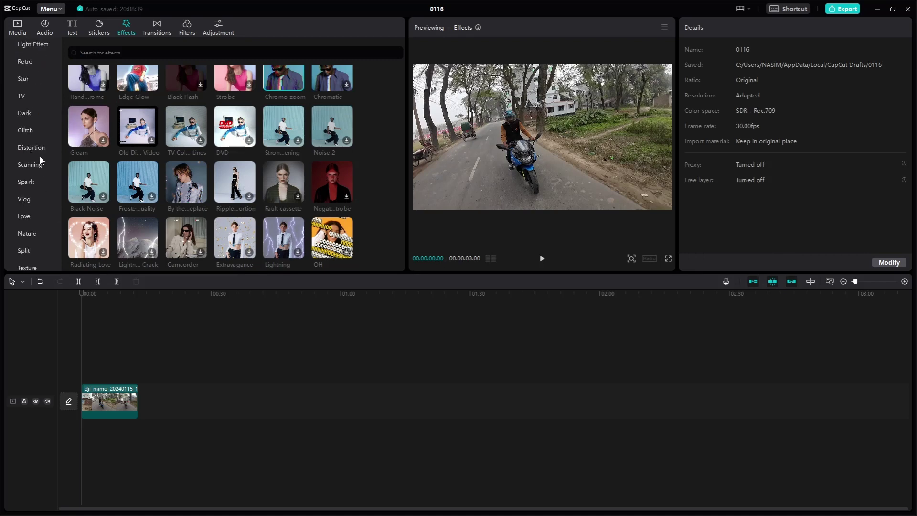
scroll(40, 156, "up", 3)
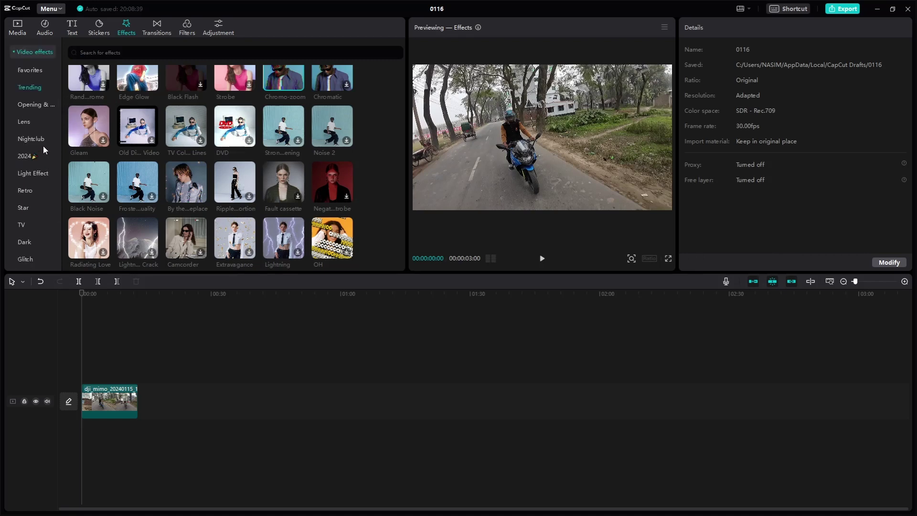
left_click(25, 121)
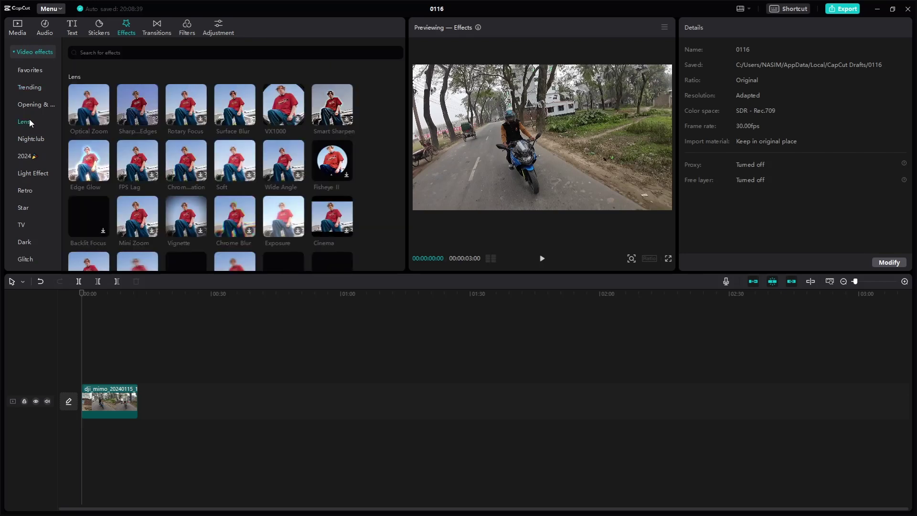
Preview the Blur, Zoom Lens, Motion Blur and Blink lens effects on the clip
scroll(187, 166, "down", 1)
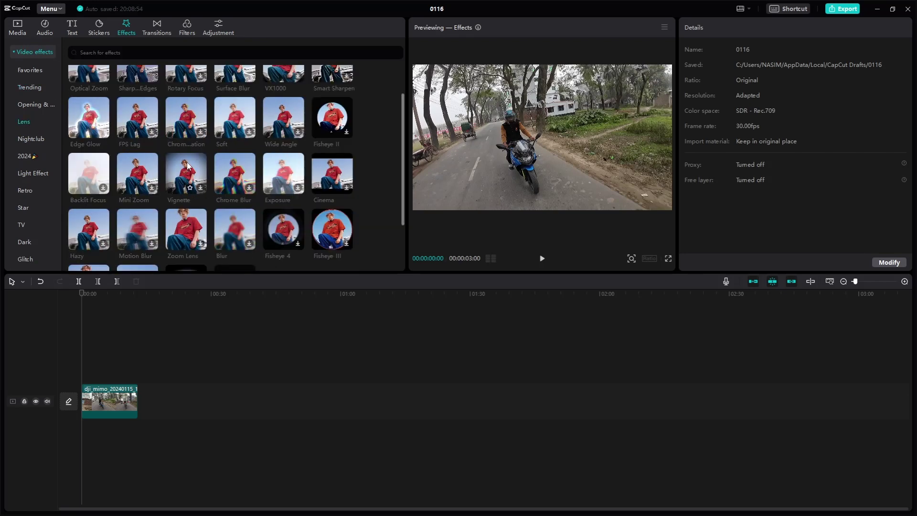
scroll(241, 220, "down", 1)
left_click(235, 182)
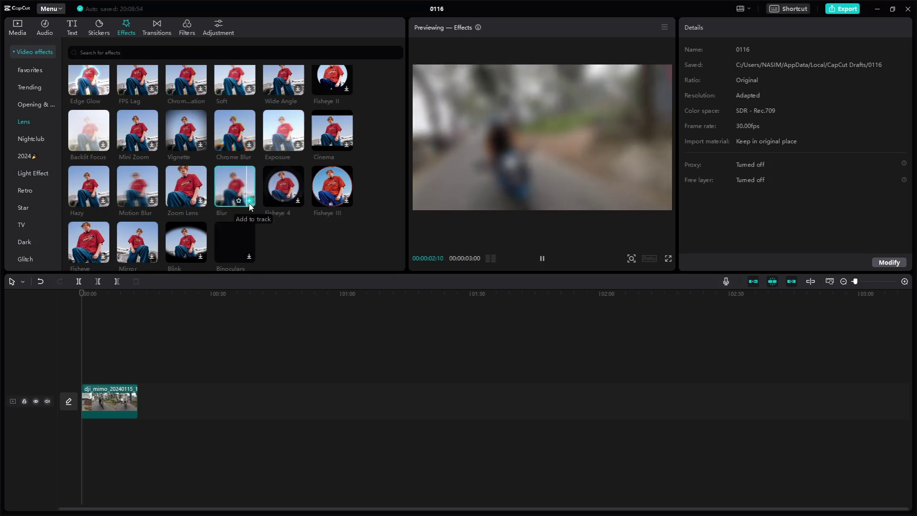
left_click(196, 185)
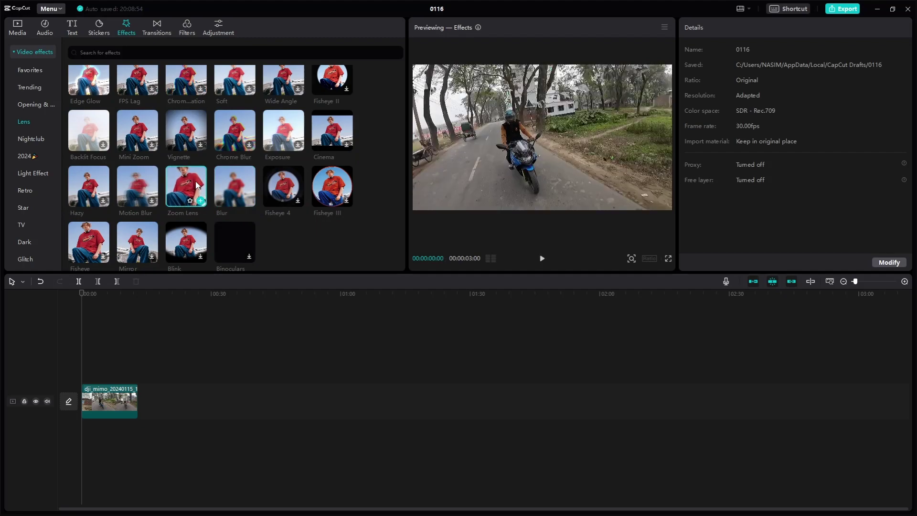
left_click(136, 181)
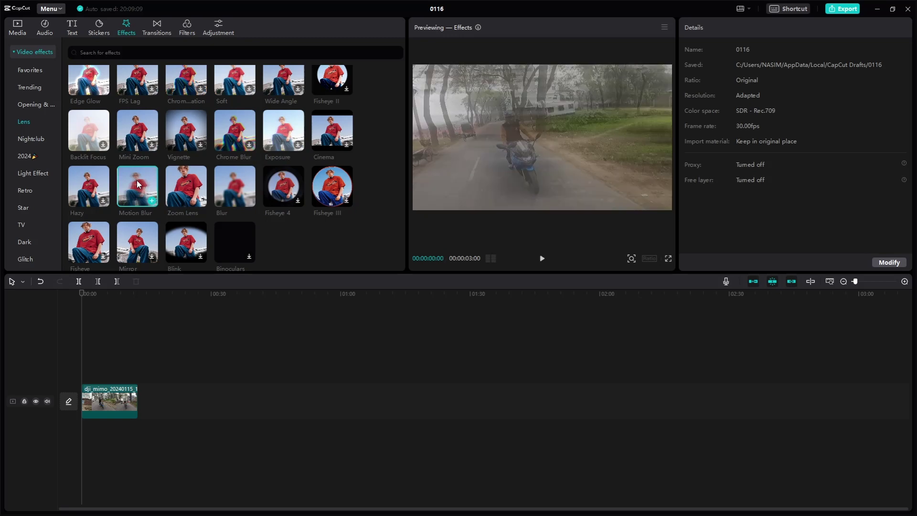
mouse_move(156, 187)
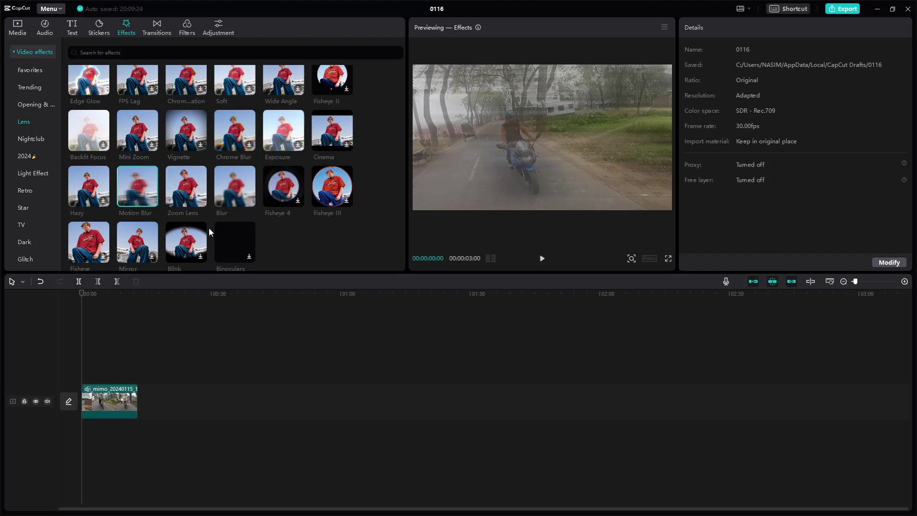
mouse_move(200, 239)
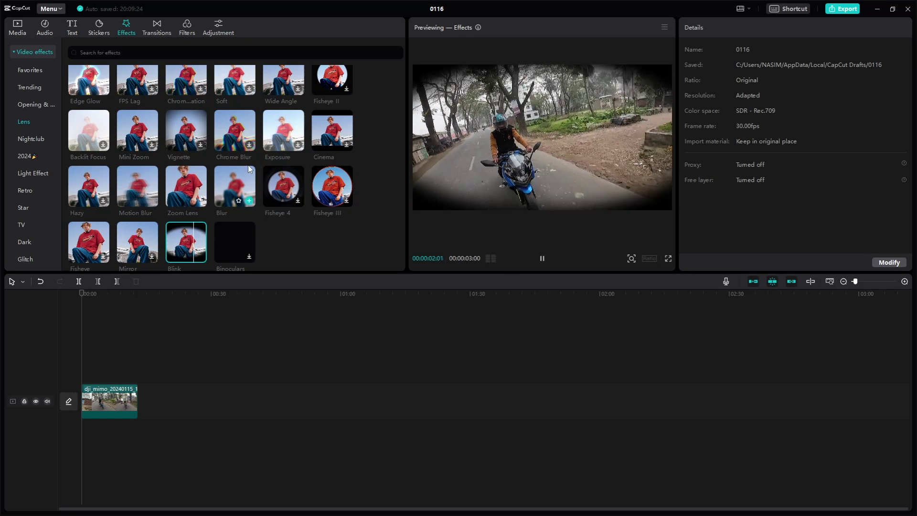
Add the Cinema lens effect, extend it over the whole clip and play back the opening seconds
mouse_move(340, 122)
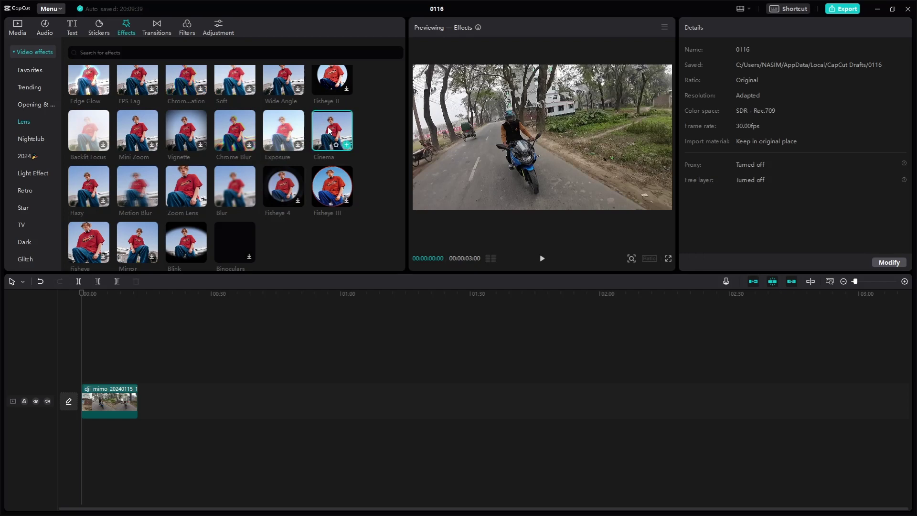
left_click(347, 145)
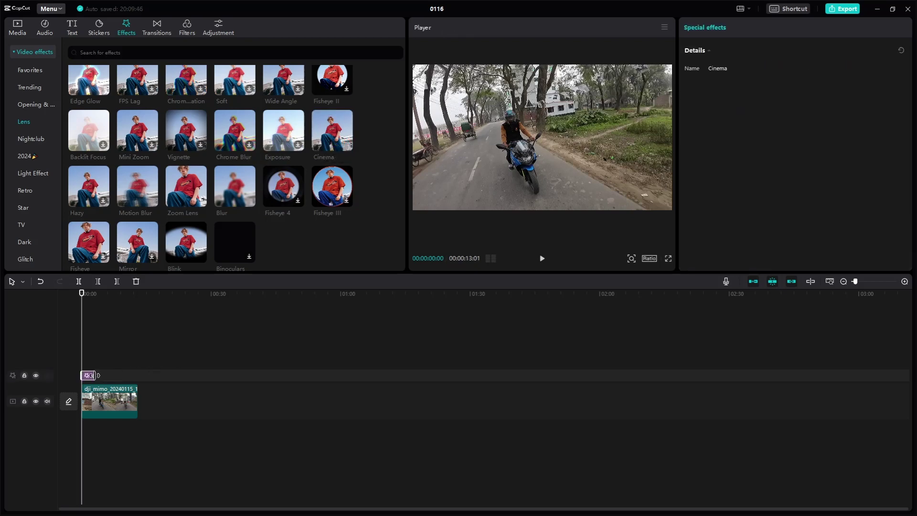
left_click_drag(94, 375, 137, 377)
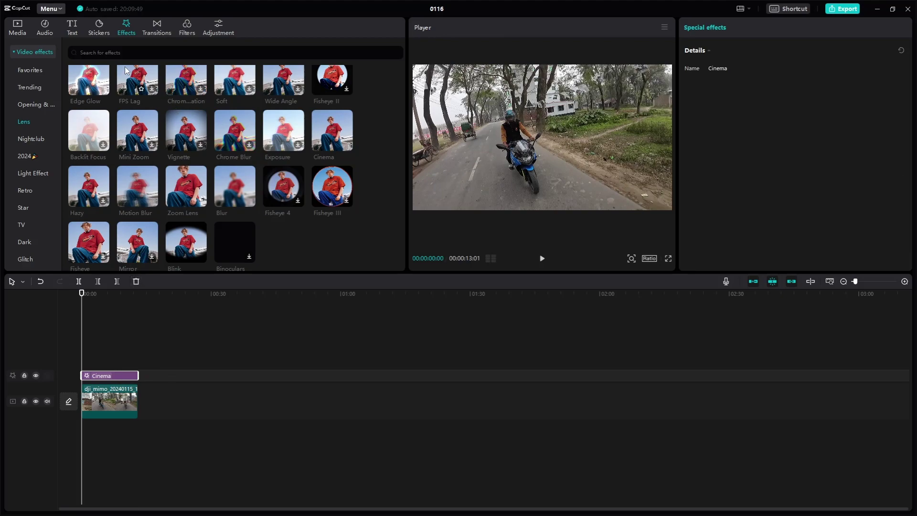
key("space")
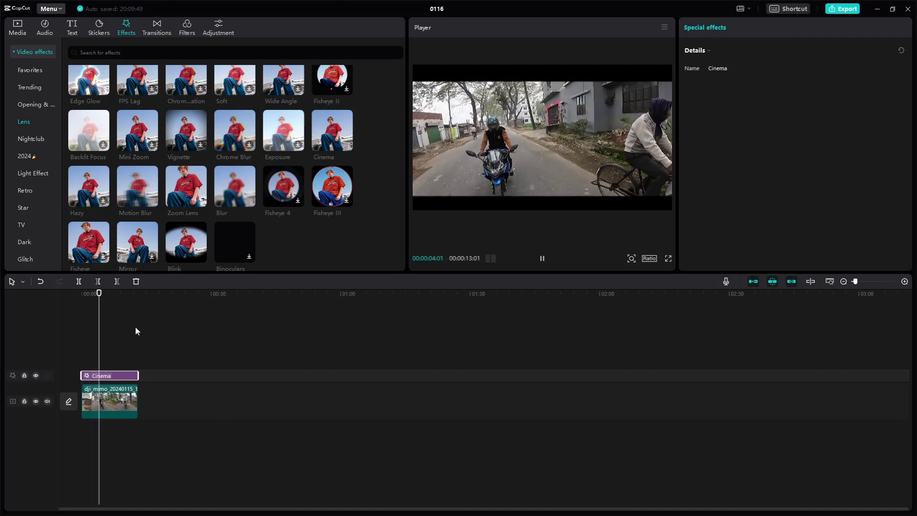
key("space")
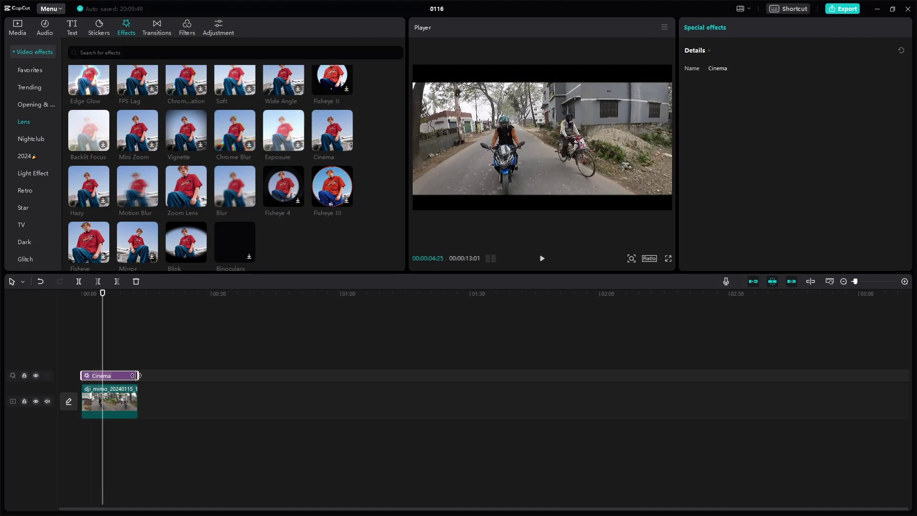
Shorten the Cinema effect so that it ends before the clip does, and select the video clip
left_click_drag(138, 375, 119, 375)
left_click(117, 397)
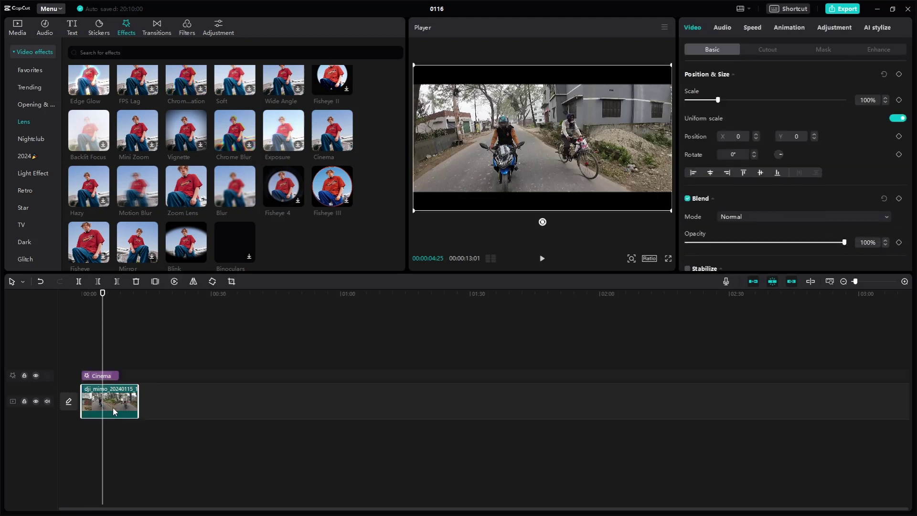
Slow the video clip down to 0.7x speed and return the playhead to the start of the timeline
left_click(751, 27)
left_click_drag(719, 88, 709, 87)
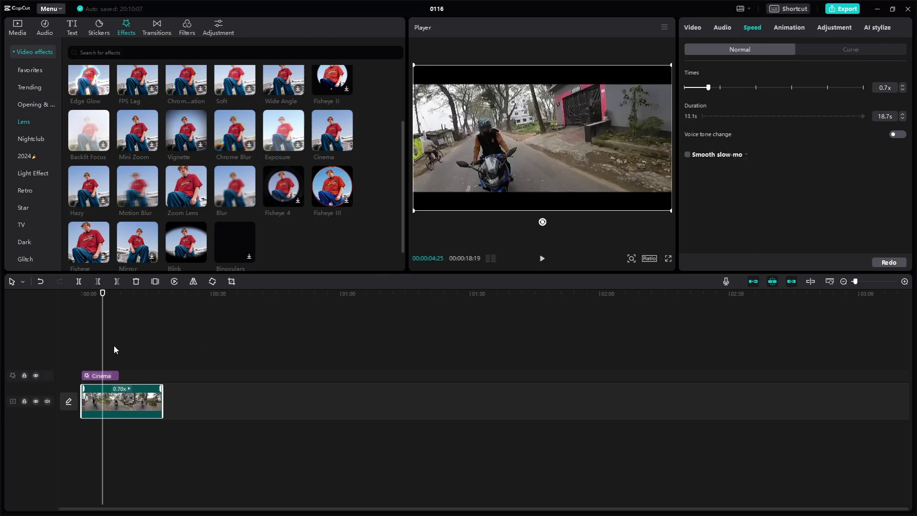
left_click_drag(115, 350, 56, 349)
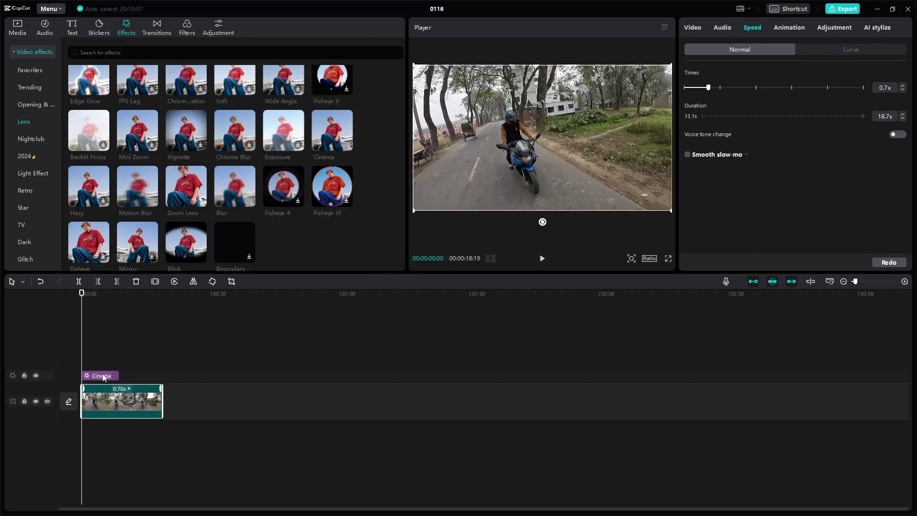
Shift the Cinema effect to begin about 1 second into the clip and play back the video from the start
left_click_drag(104, 378, 110, 378)
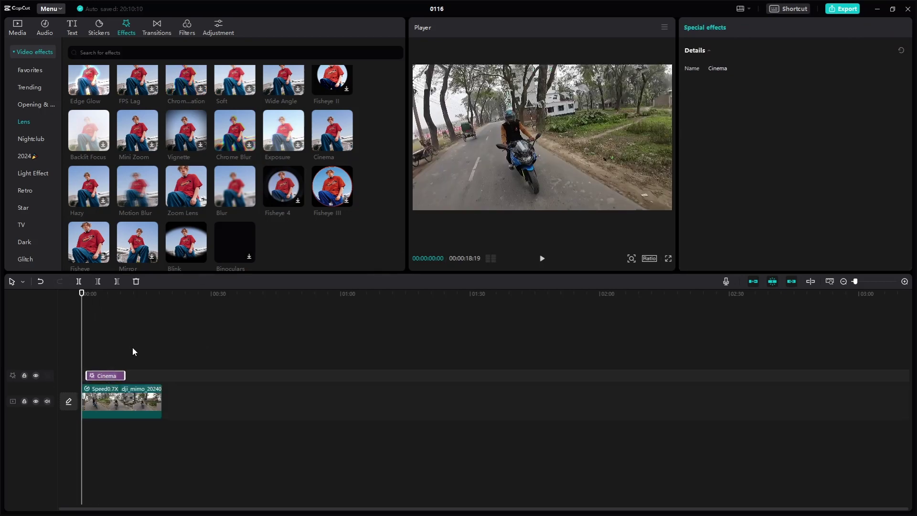
key("space")
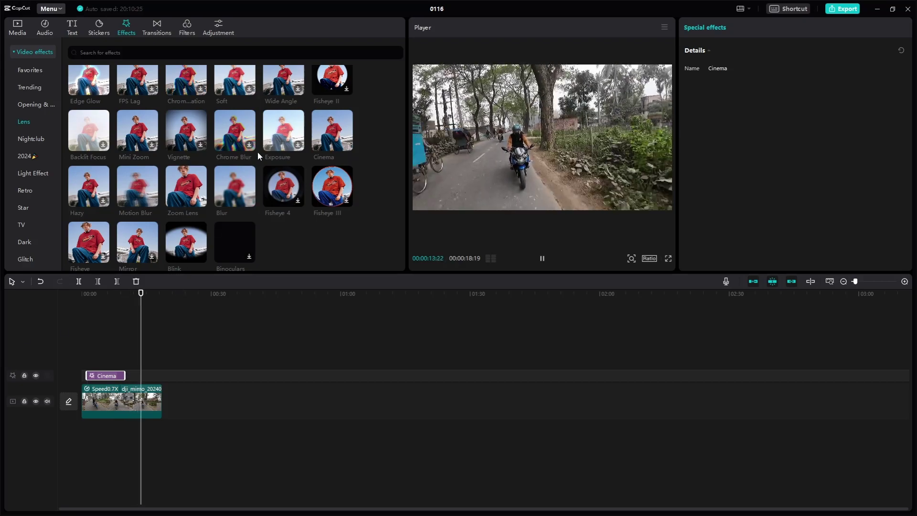
mouse_move(253, 176)
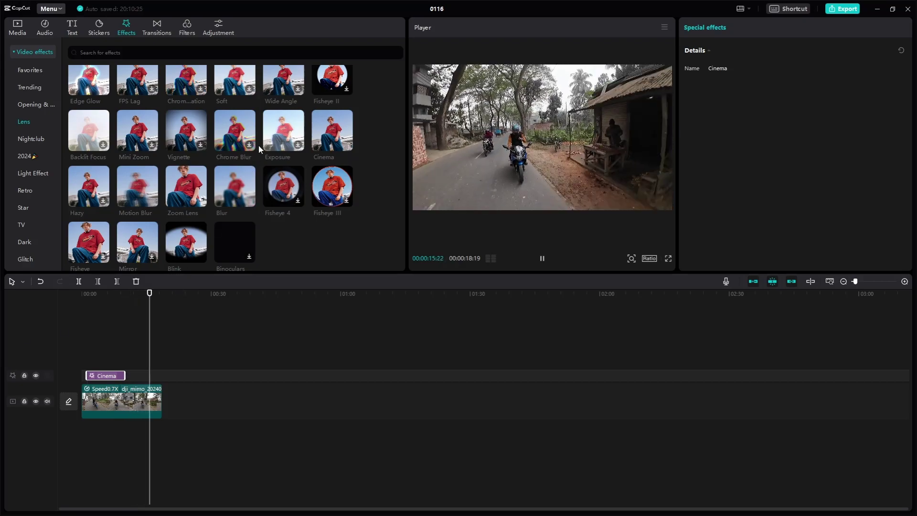
Preview the Mini Zoom lens effect, add it at about 15 seconds on the timeline and play back the end of the clip
scroll(267, 150, "up", 1)
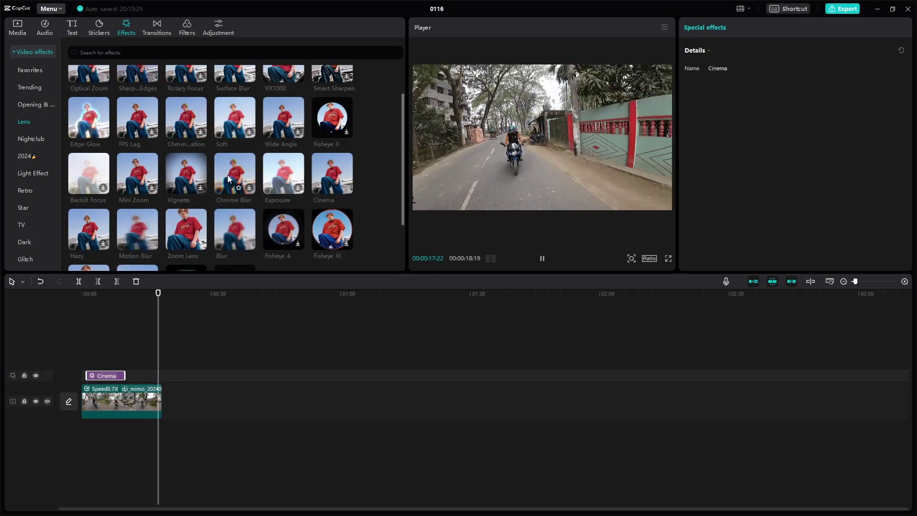
left_click(142, 179)
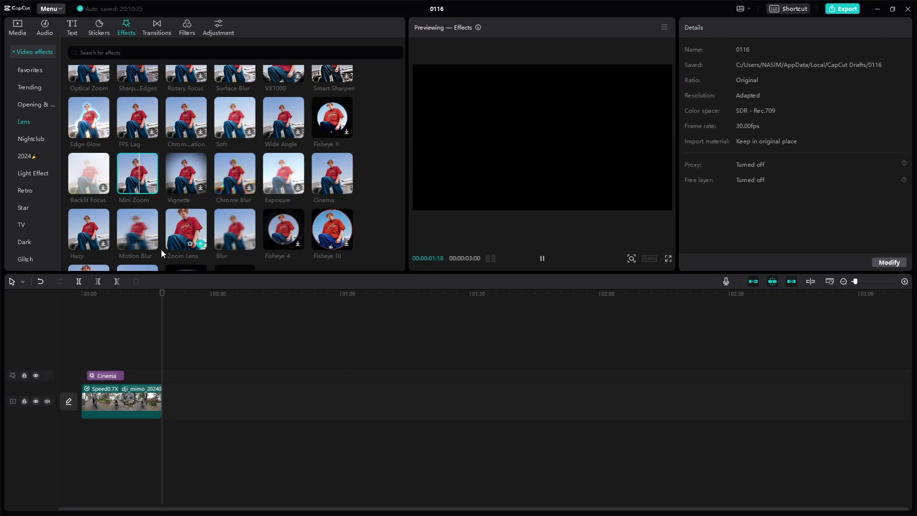
left_click_drag(163, 331, 148, 336)
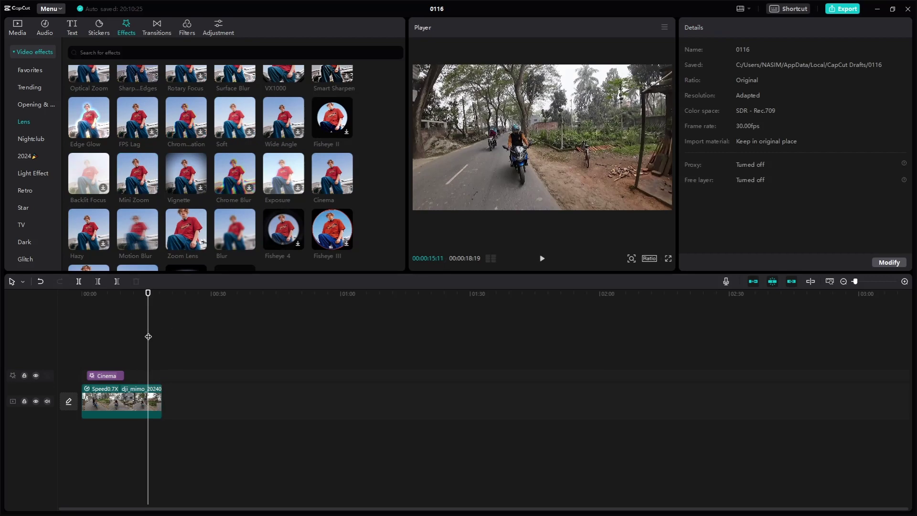
left_click(151, 188)
key("space")
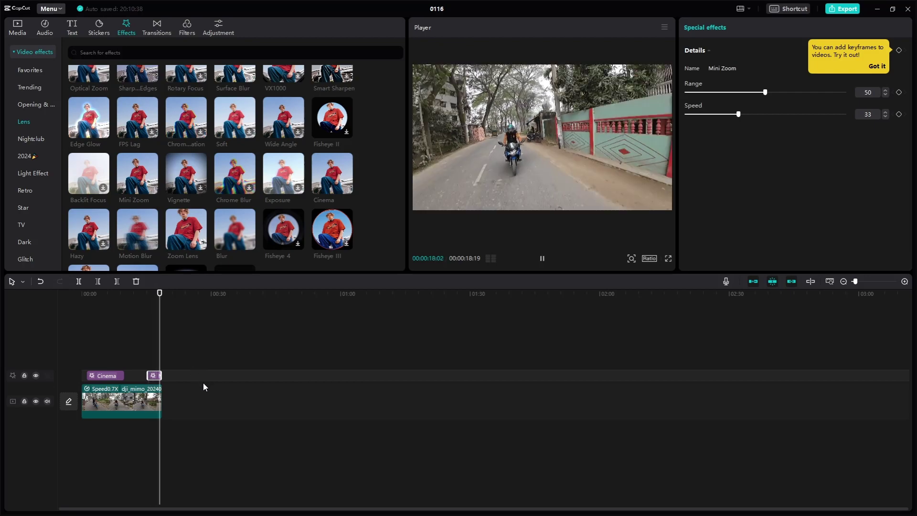
Shorten the Mini Zoom effect to about half a second and play back that part of the clip from about 15 seconds
scroll(179, 391, "up", 5)
scroll(193, 393, "up", 2)
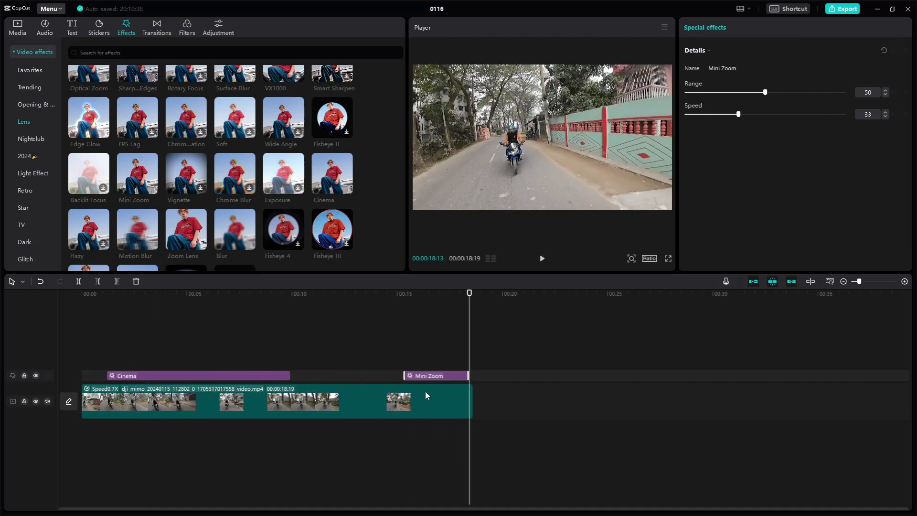
left_click_drag(466, 375, 421, 376)
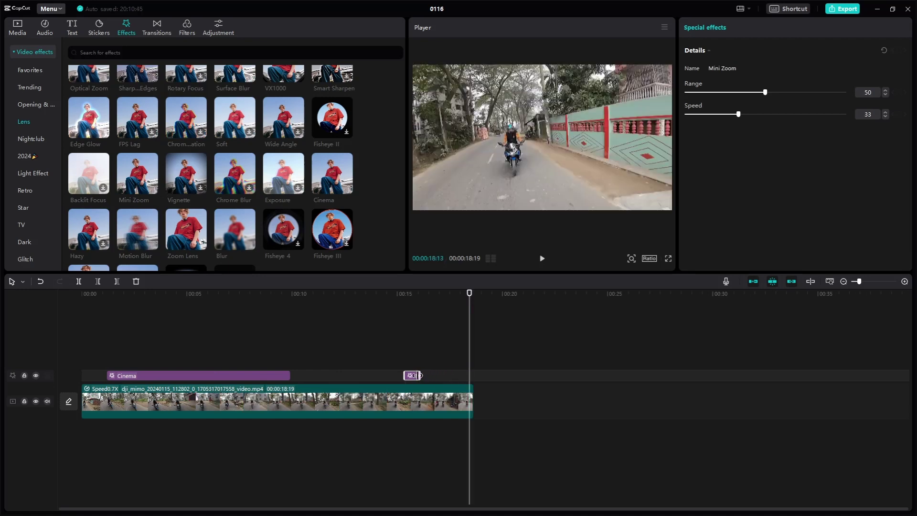
left_click(398, 294)
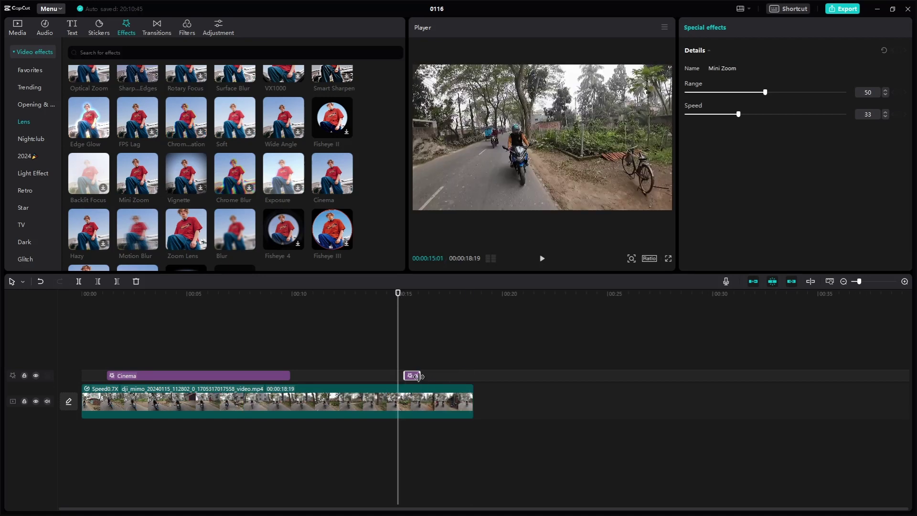
mouse_move(420, 376)
left_mouse_down()
mouse_move(502, 376)
mouse_move(415, 376)
left_mouse_up()
key("space")
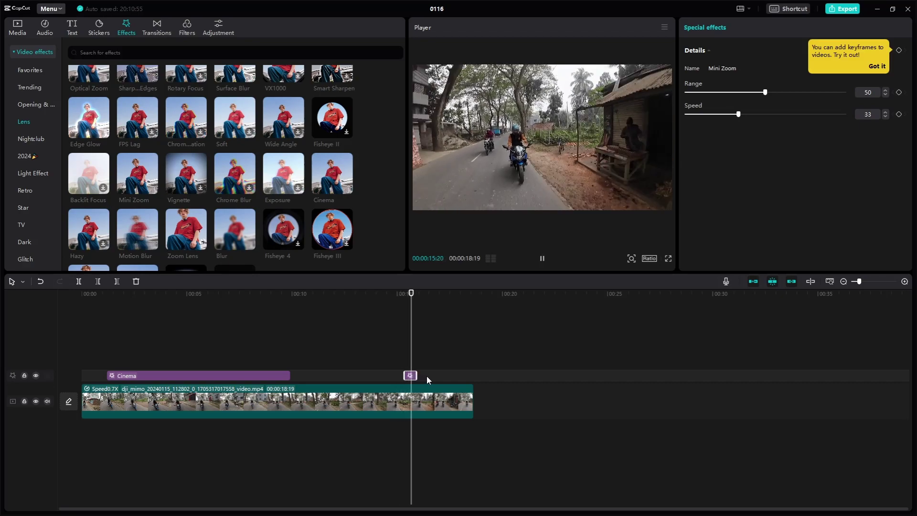
key("space")
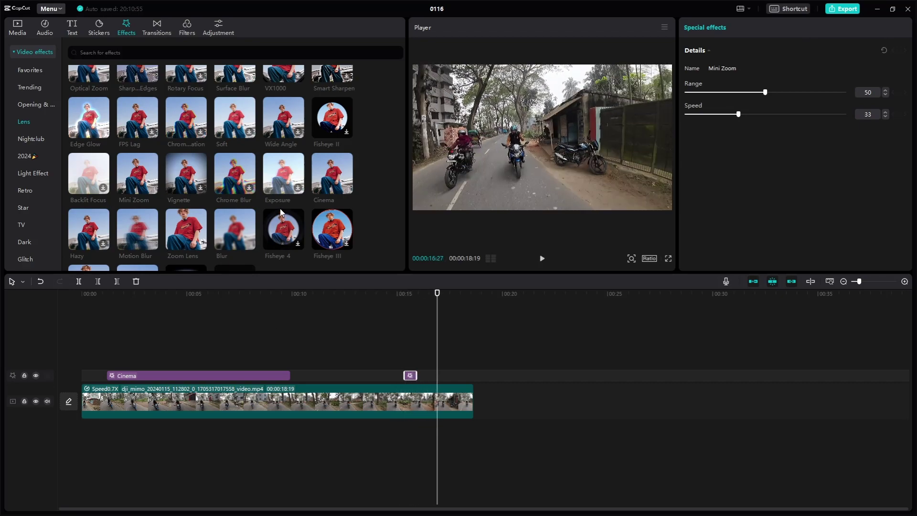
Preview the Vignette lens effect and the Flash Vibration effect from the Nightclub category
left_click(203, 163)
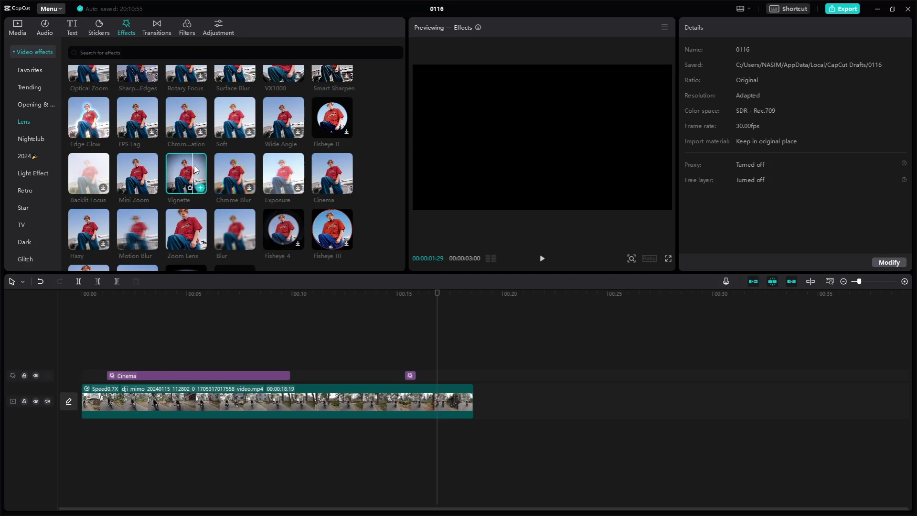
scroll(233, 181, "down", 1)
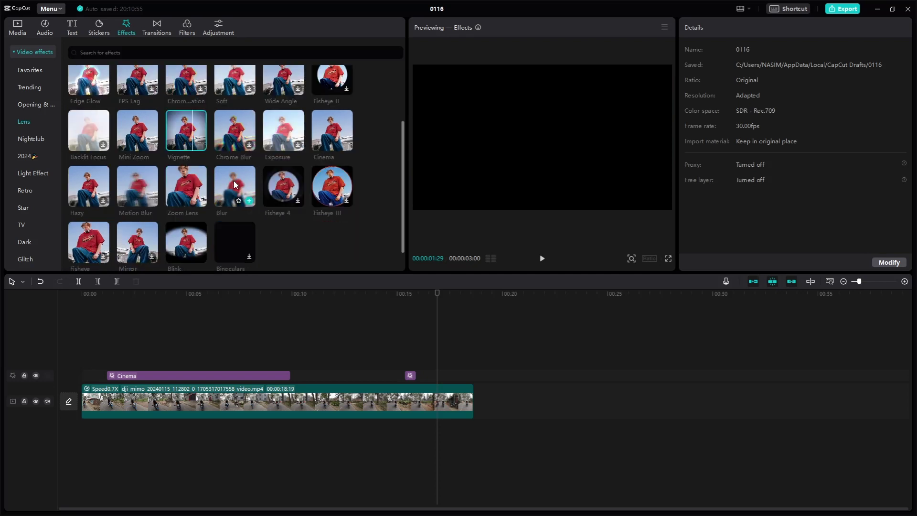
scroll(168, 180, "down", 2)
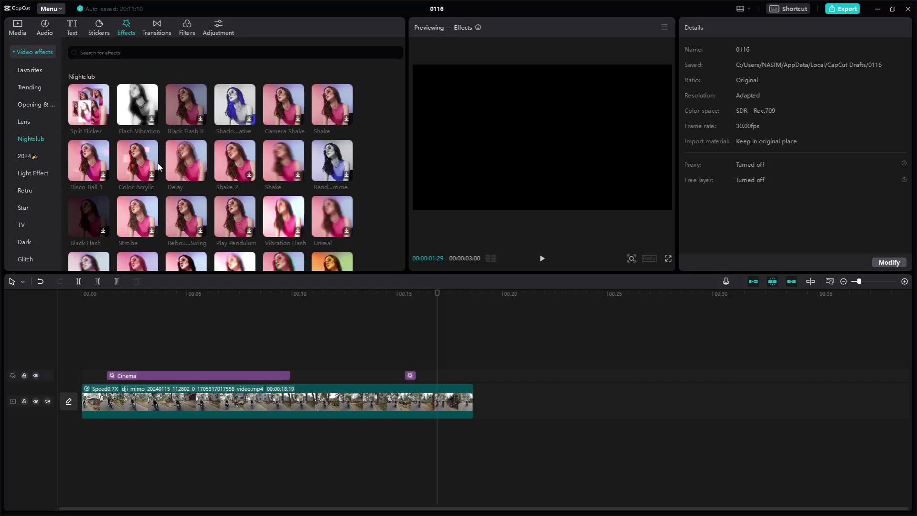
left_click(138, 96)
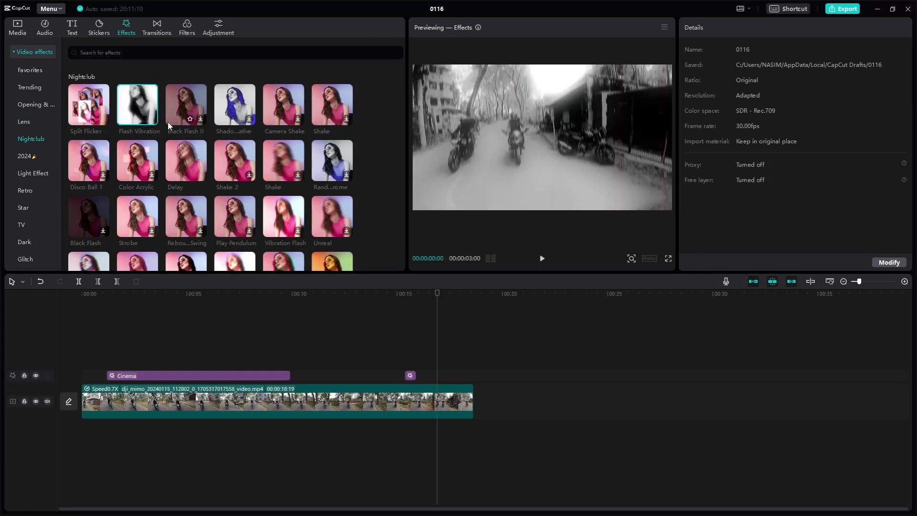
Place the playhead just past the Cinema effect, at about 10 seconds, and preview the Butterfly Dream effect from the Butterflies category
left_click(259, 309)
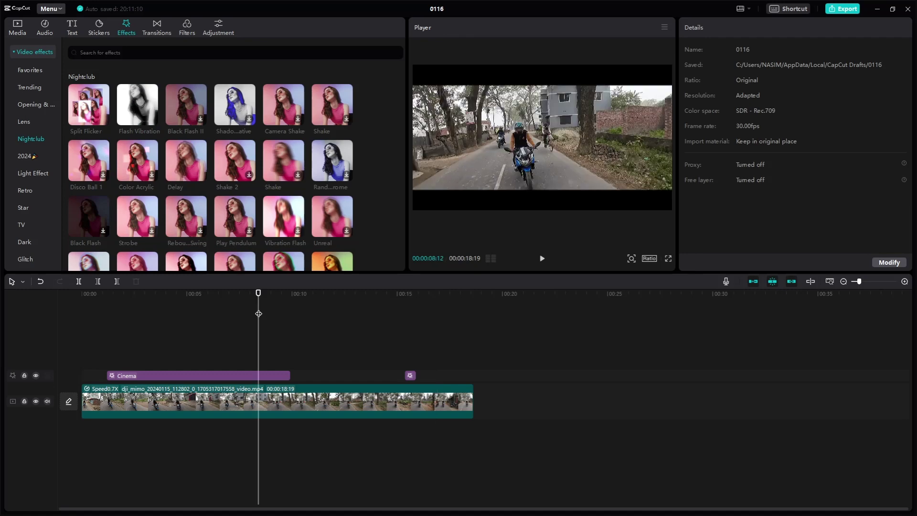
left_click_drag(265, 316, 296, 317)
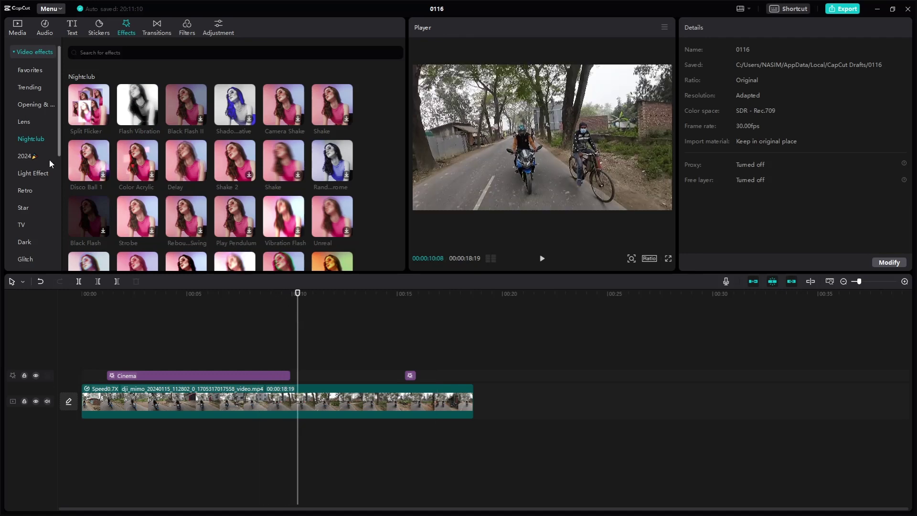
scroll(26, 169, "down", 1)
scroll(26, 168, "down", 4)
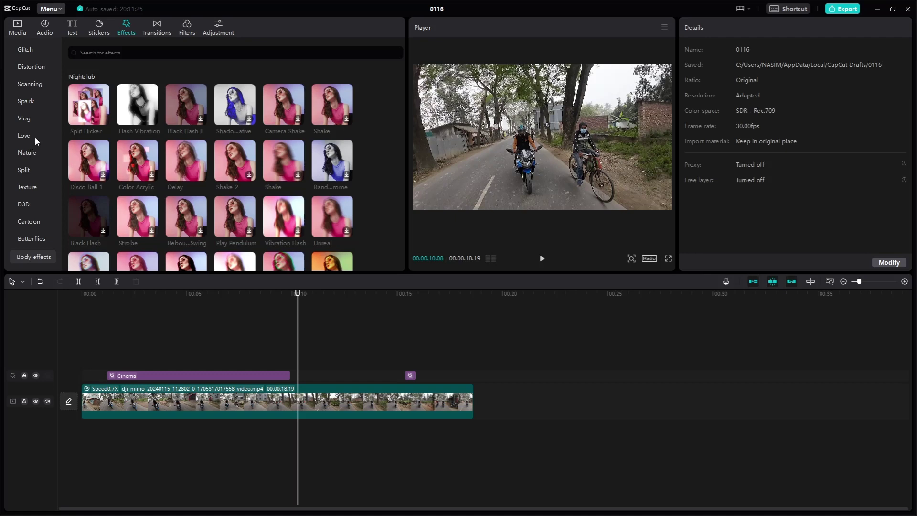
scroll(45, 240, "up", 5)
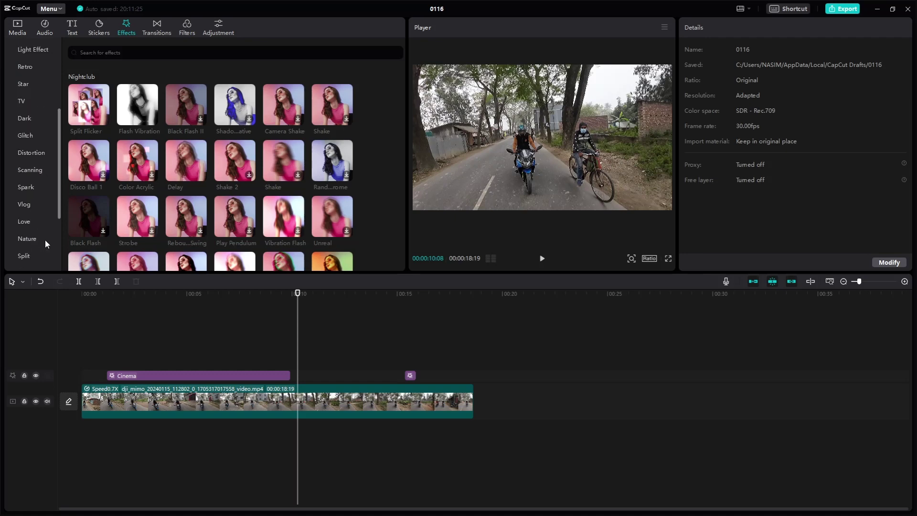
scroll(40, 230, "down", 5)
left_click(37, 239)
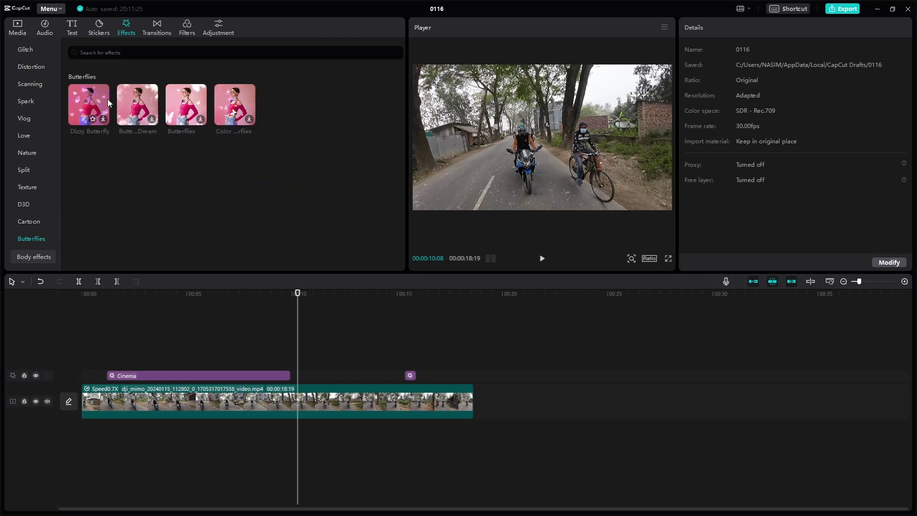
left_click(129, 99)
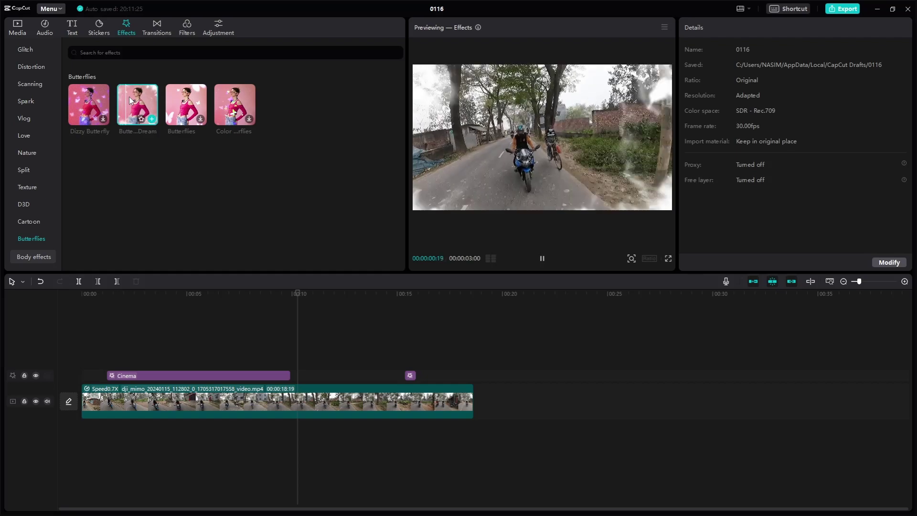
Preview the Rainbow Glass effect from the Texture category and show the Nature effects
left_click(23, 190)
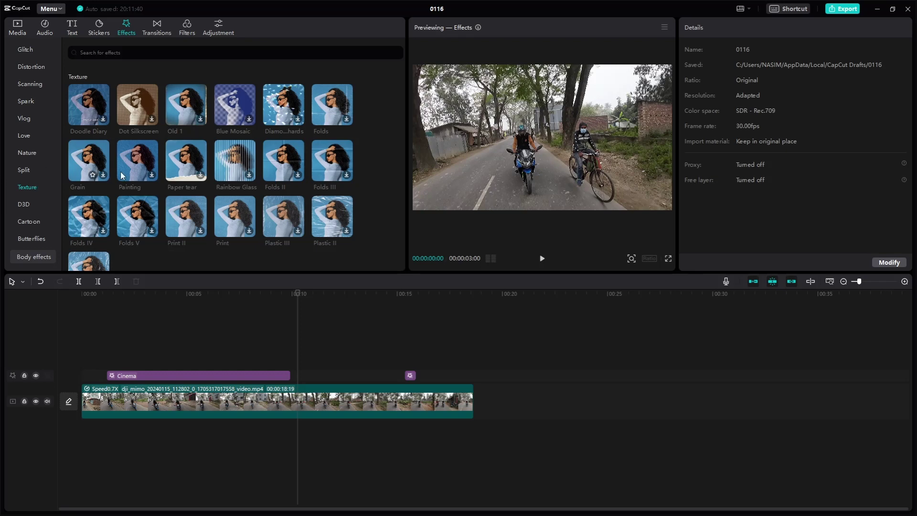
left_click(240, 162)
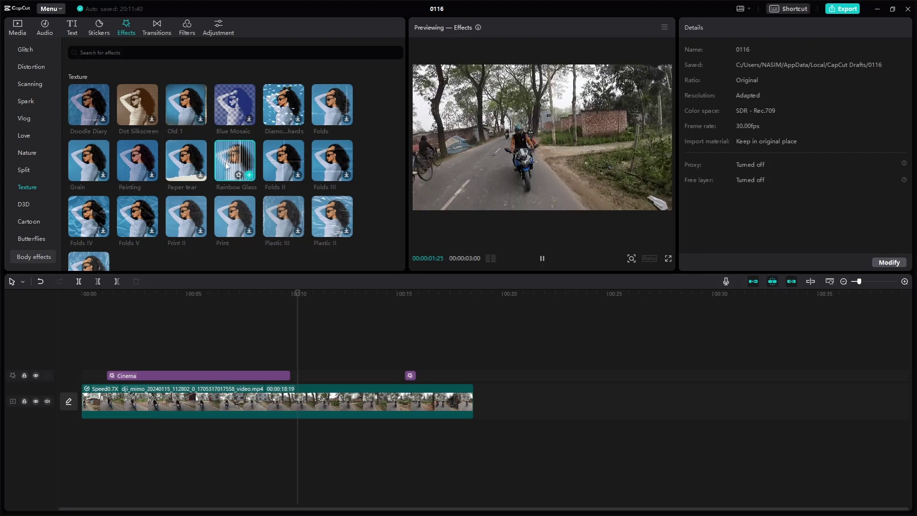
left_click(26, 153)
scroll(32, 158, "up", 5)
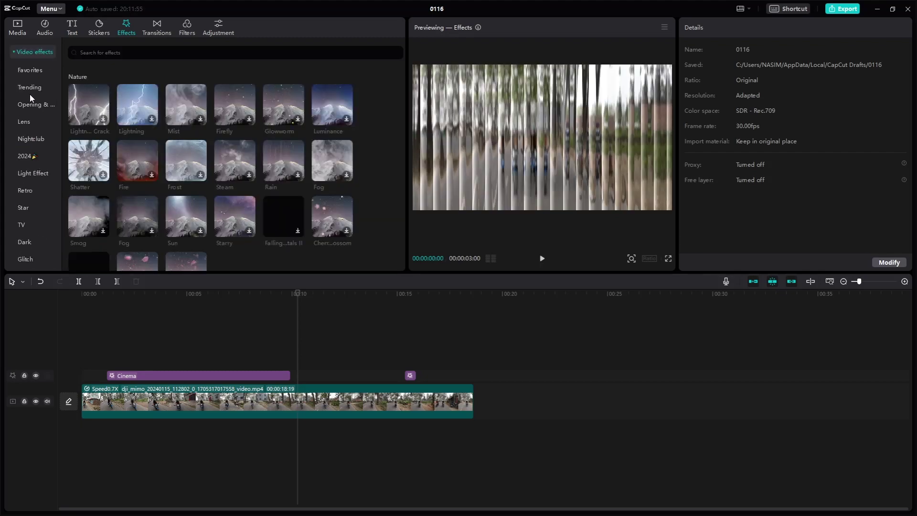
Show the Trending effects and try marking the Blu-ray scanning effect as a favorite
left_click(30, 89)
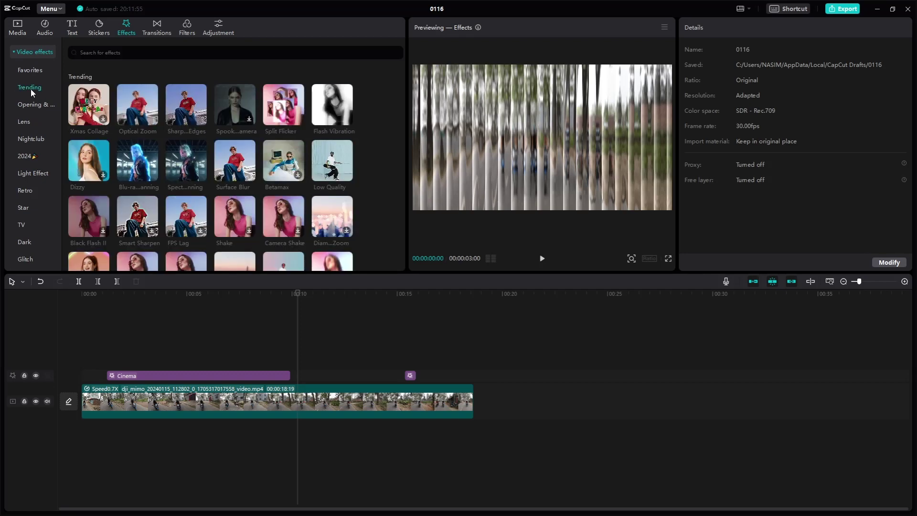
left_click(141, 177)
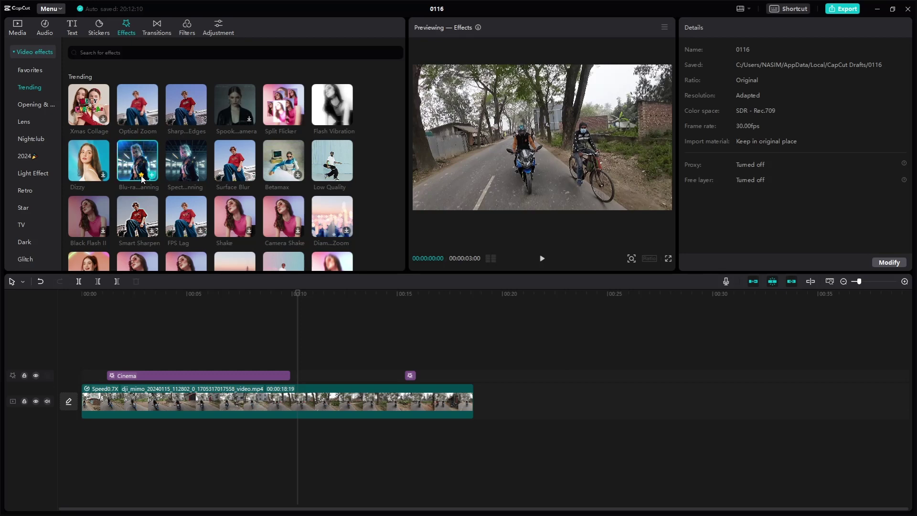
left_click(190, 175)
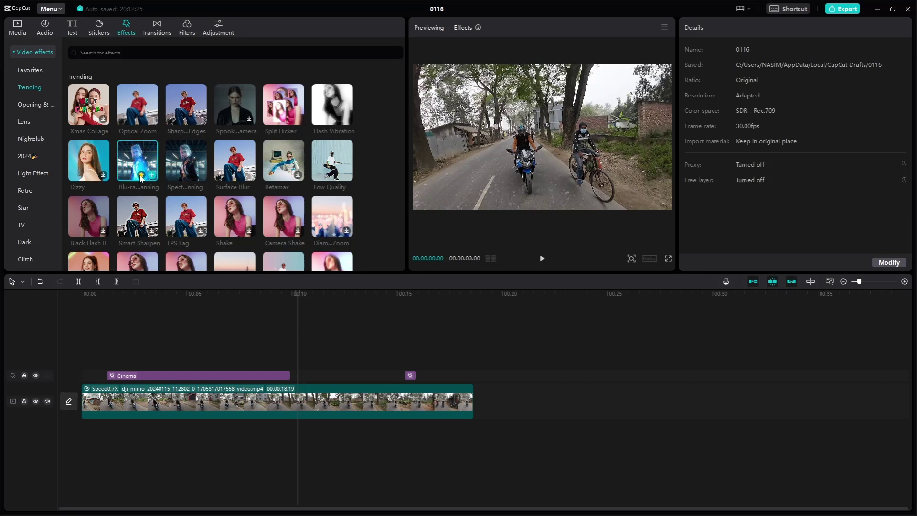
Show the favorite effects and preview Cinema, Lightning Crack, Motion Blur and Blur on the clip
left_click(47, 68)
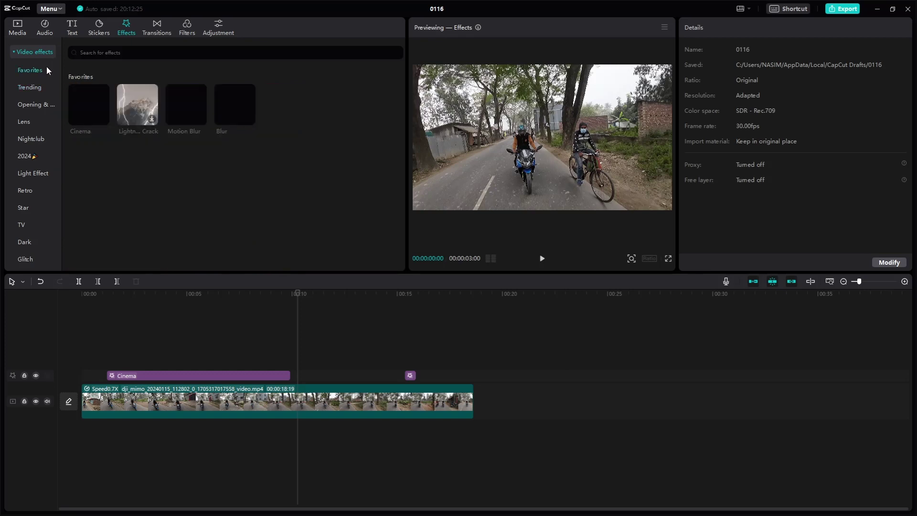
left_click(94, 103)
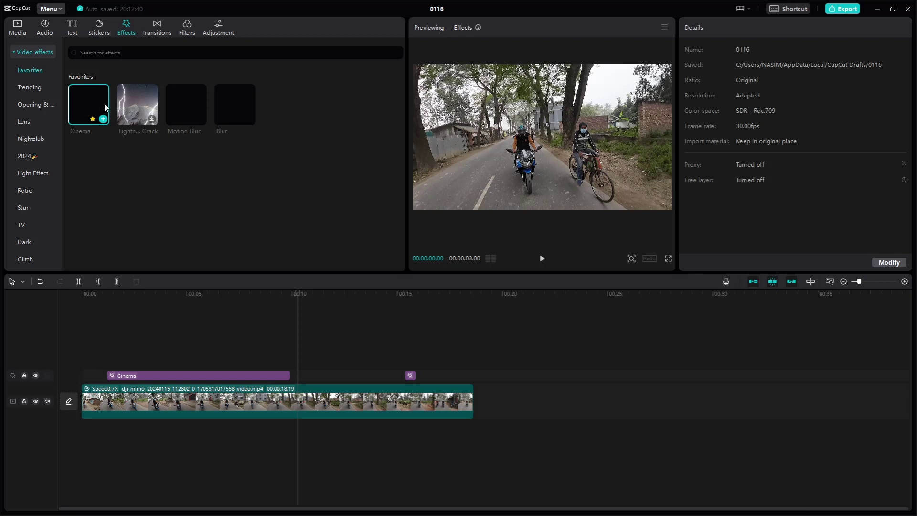
left_click(141, 102)
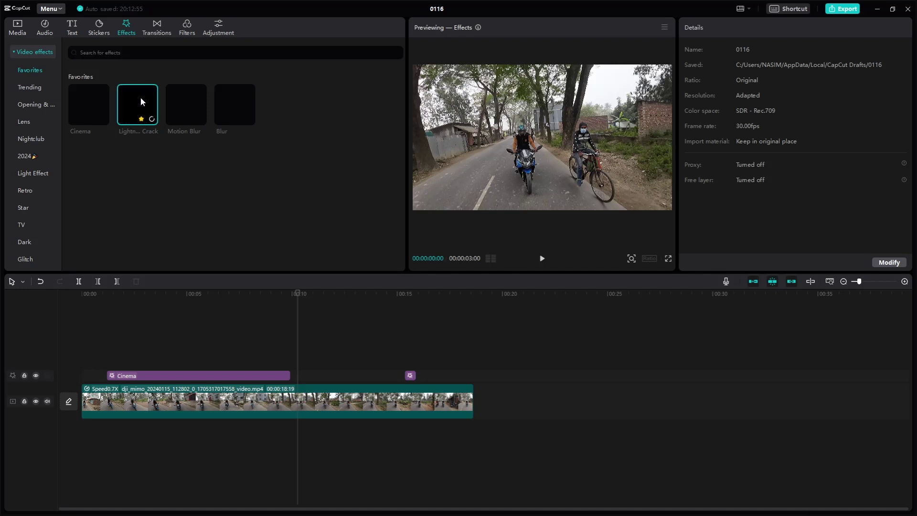
left_click(184, 101)
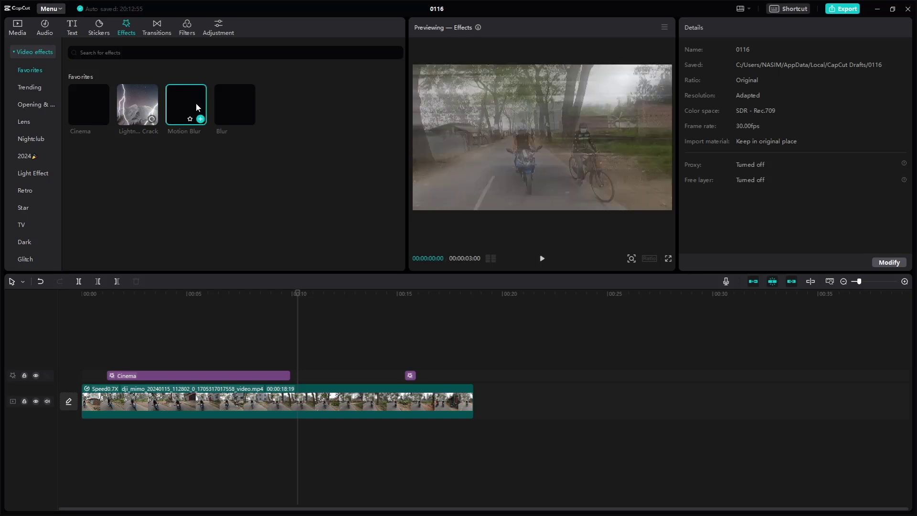
left_click(224, 98)
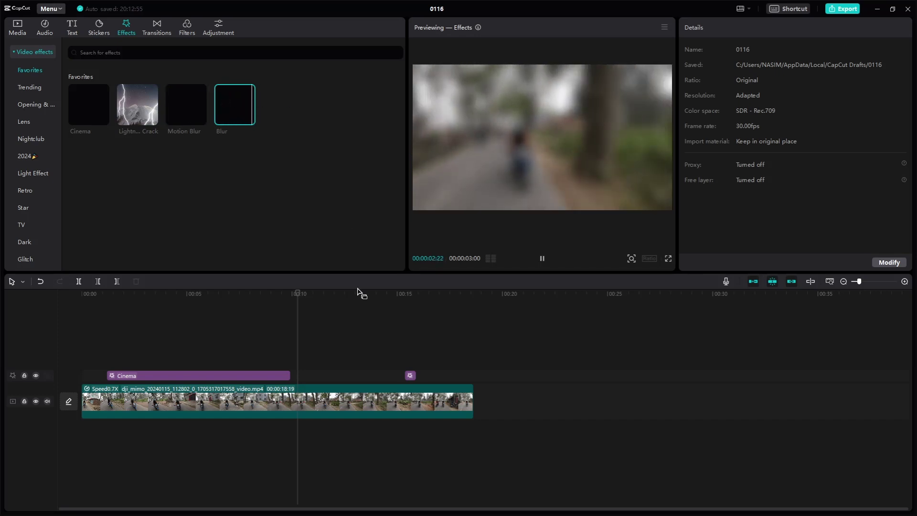
Try playing the clip's opening with the Cinema effect deleted, and restore the effect
mouse_move(245, 115)
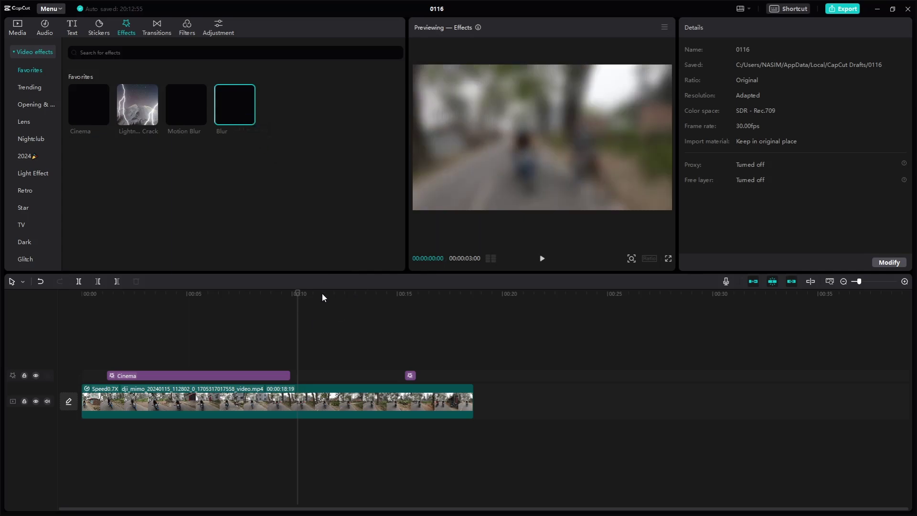
left_click(277, 375)
key("Delete")
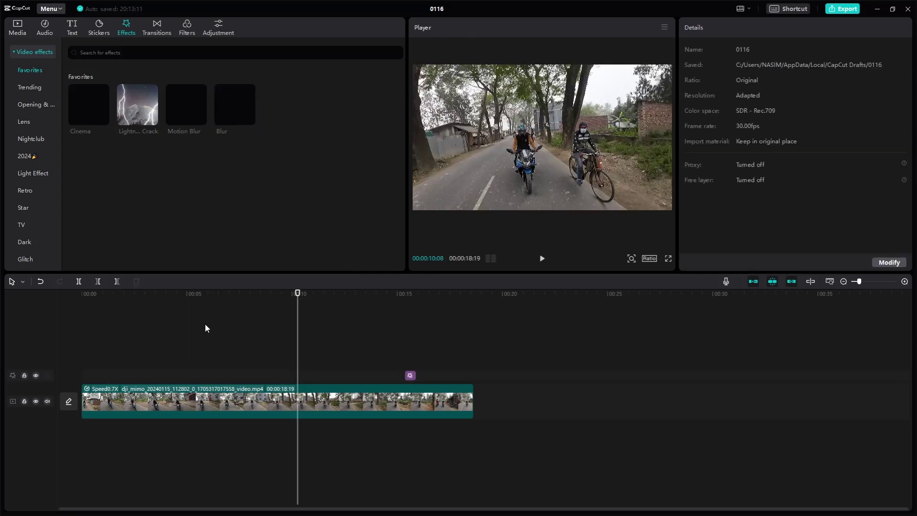
left_click(147, 305)
left_click_drag(147, 305, 75, 309)
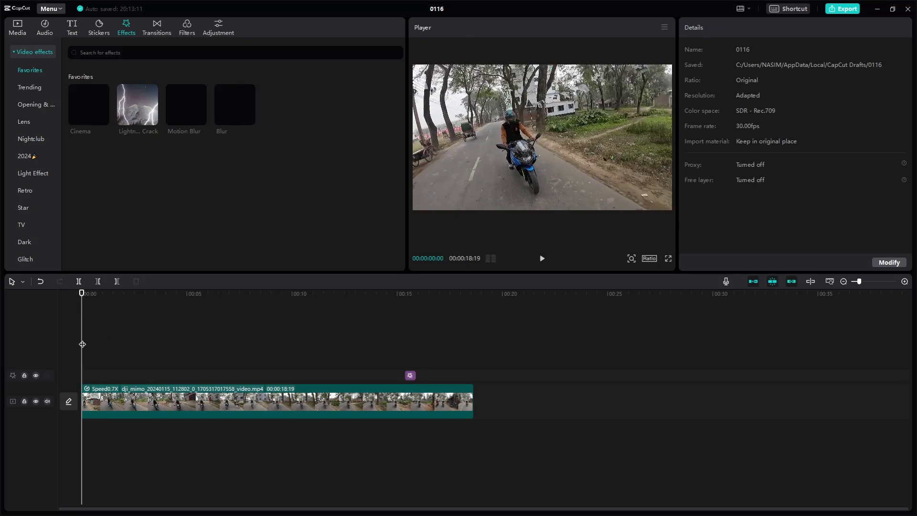
key("space")
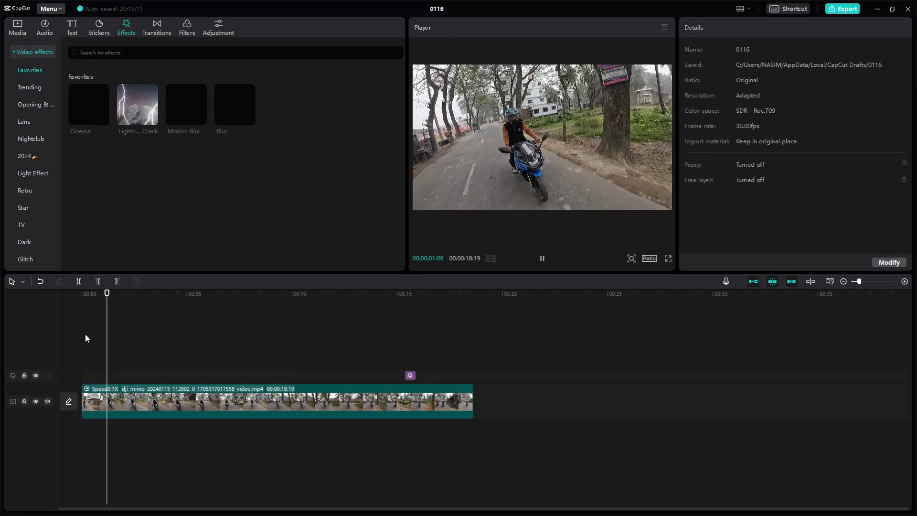
key("ctrl+z")
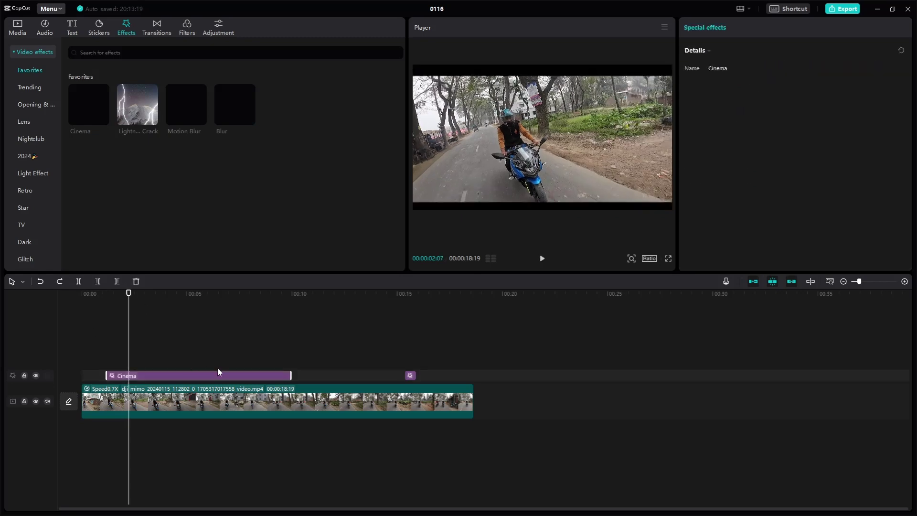
Shorten the Cinema effect to about 2 seconds, align it with the clip's start and play that section
left_click_drag(290, 376, 98, 375)
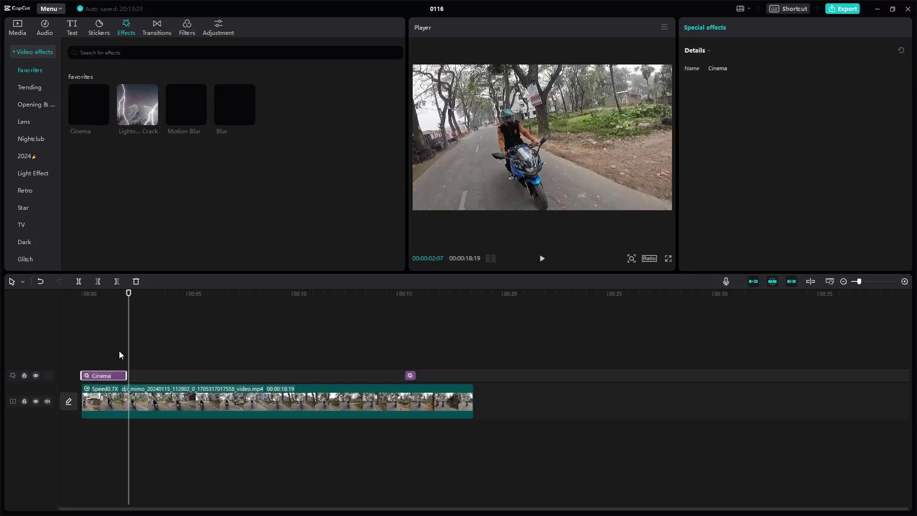
key("space")
key("Home")
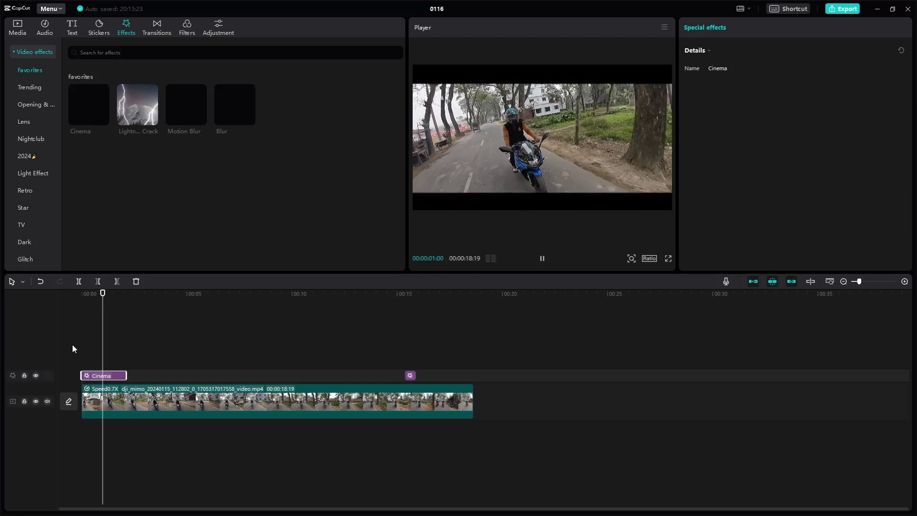
key("space")
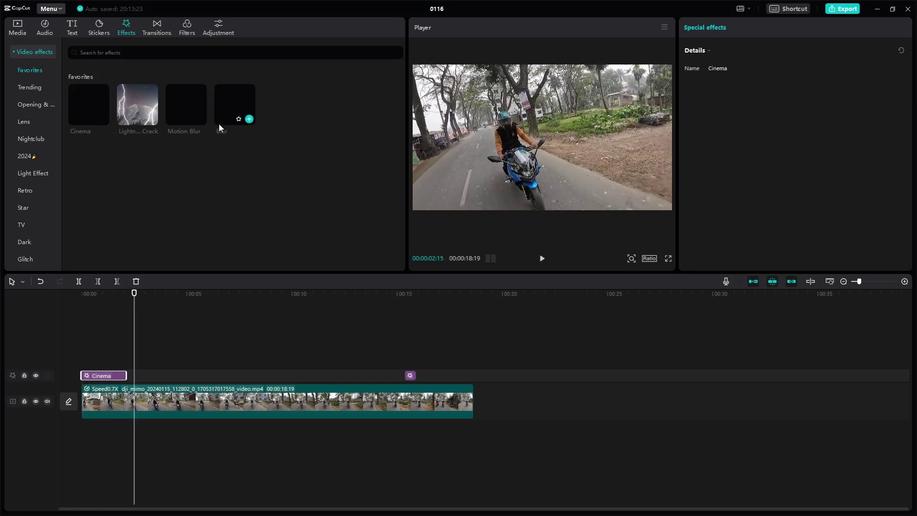
Add the favorite Blur effect just after Cinema, about 1.3 seconds long, with its blur strength at 23
left_click(249, 119)
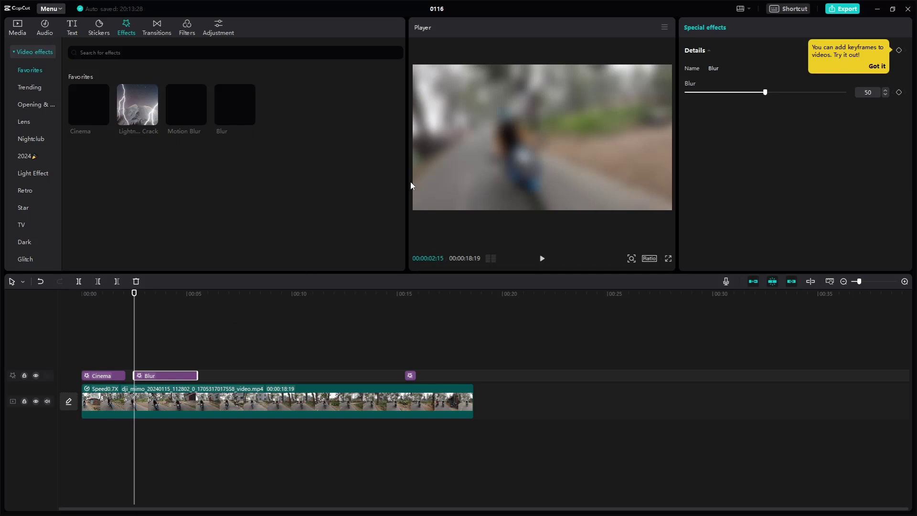
left_click_drag(197, 377, 158, 379)
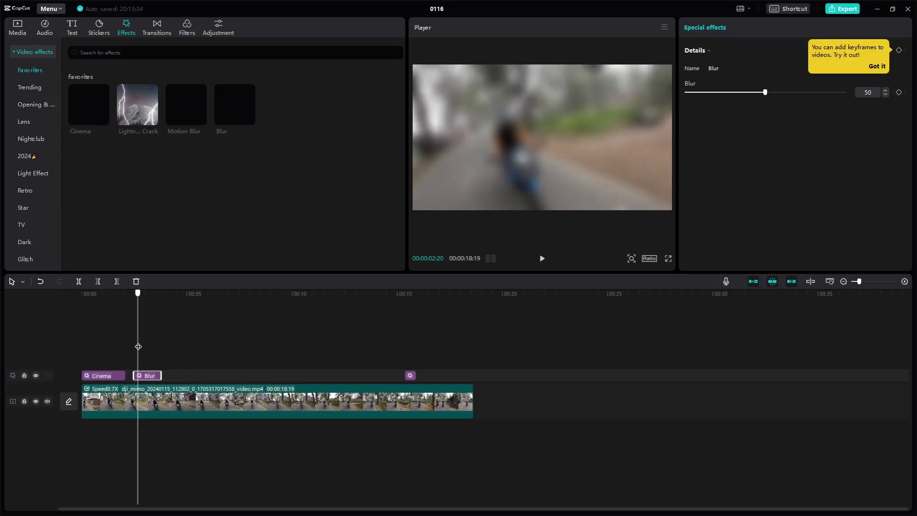
left_click_drag(765, 92, 723, 98)
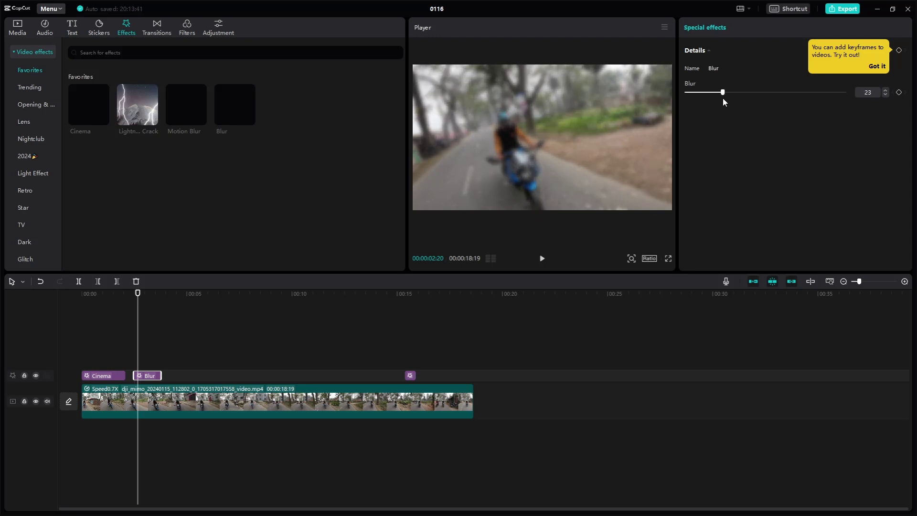
Add a default text at the playhead and fit its start and length to the Blur effect
left_click(73, 26)
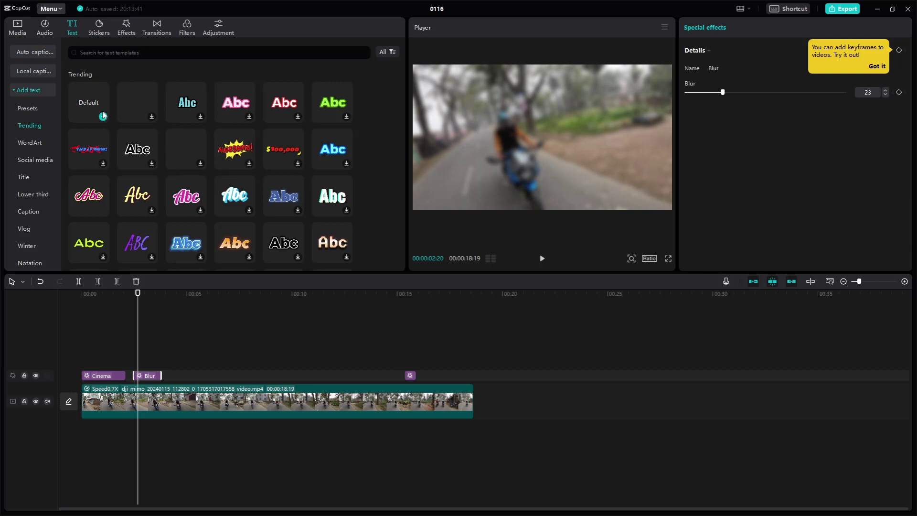
left_click(104, 118)
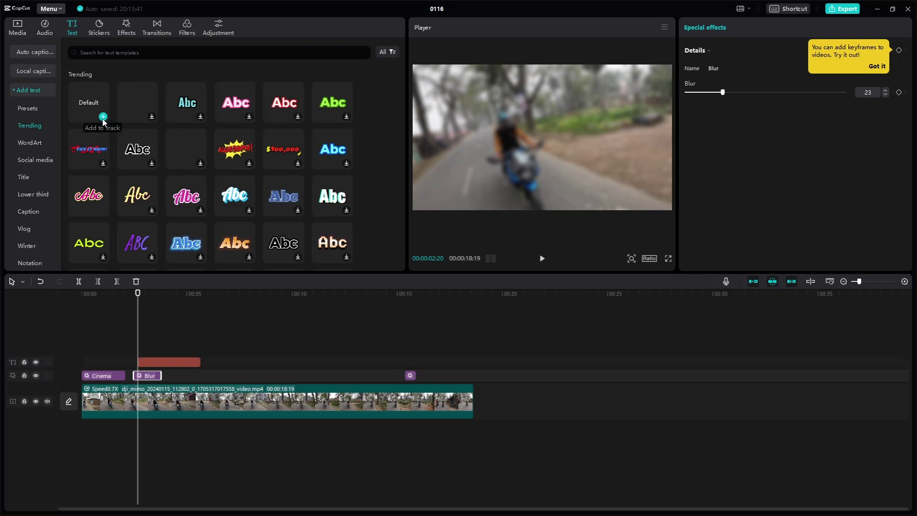
left_click(183, 361)
left_click_drag(183, 362, 162, 362)
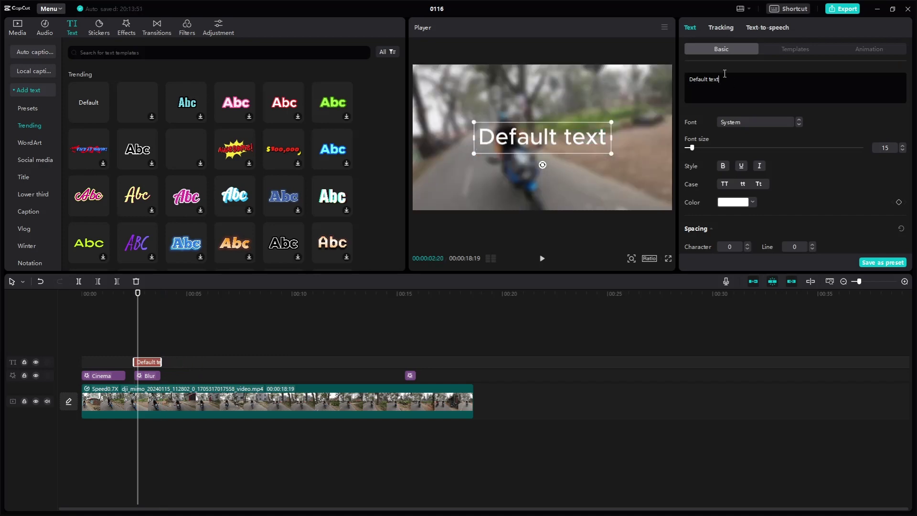
Change the text to the creator's first name plus "Vlog" in LEMON MILK Bold, and place it in the lower part of the picture
left_click_drag(689, 79, 715, 81)
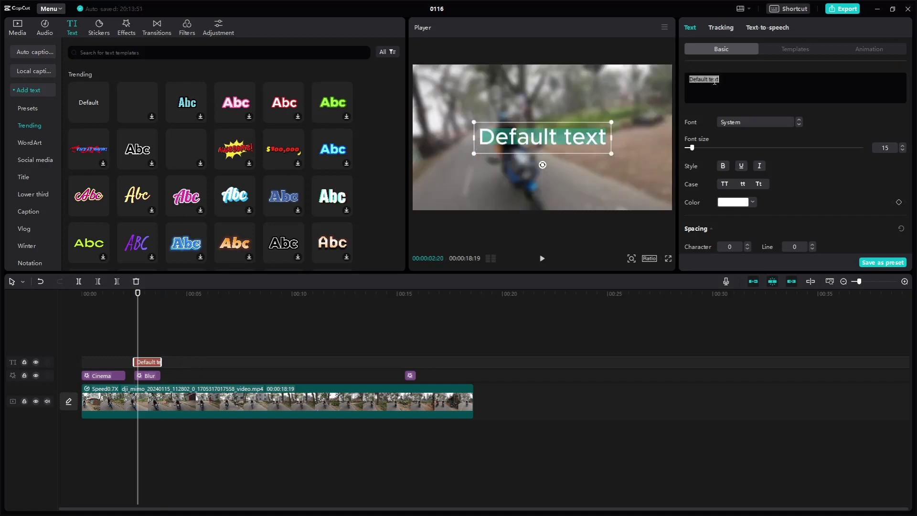
type("Nasim")
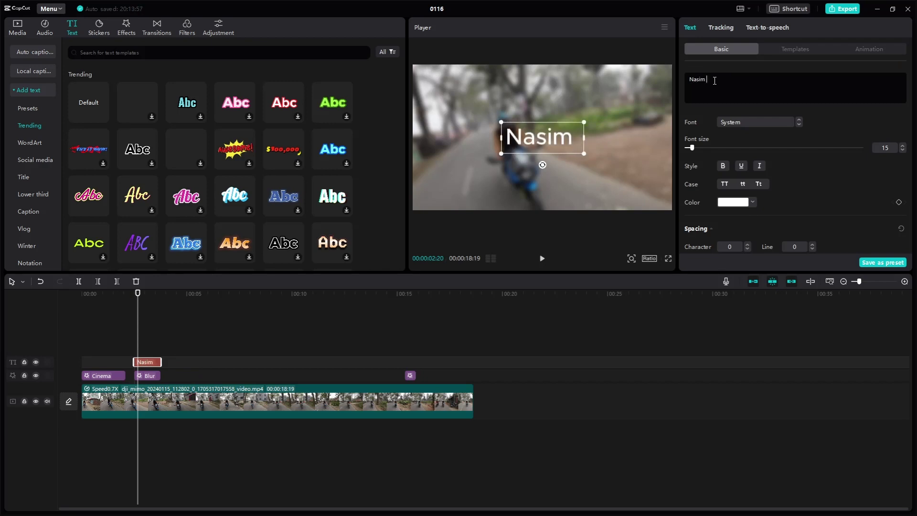
left_click(735, 122)
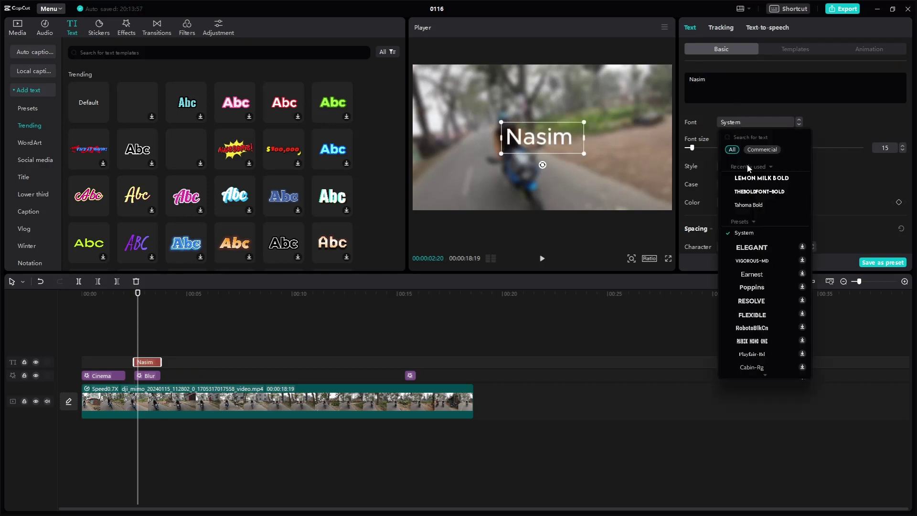
left_click(734, 165)
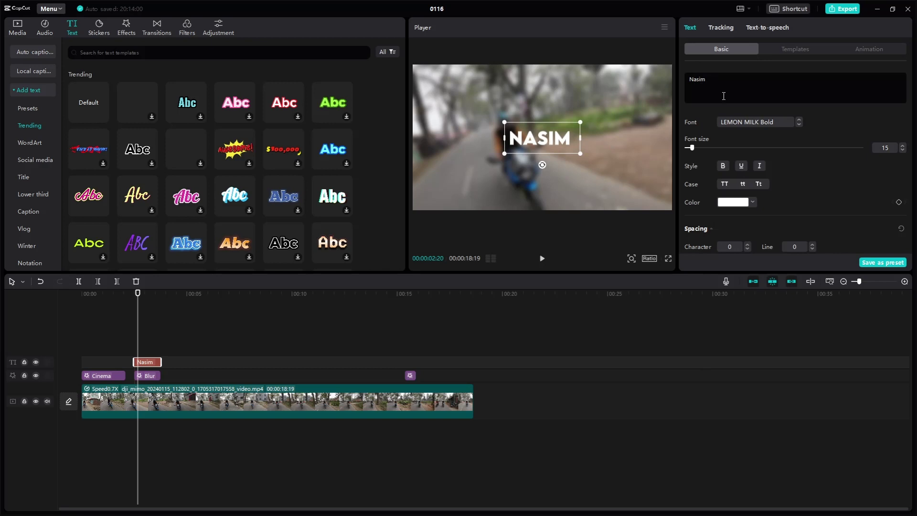
type("Vlog")
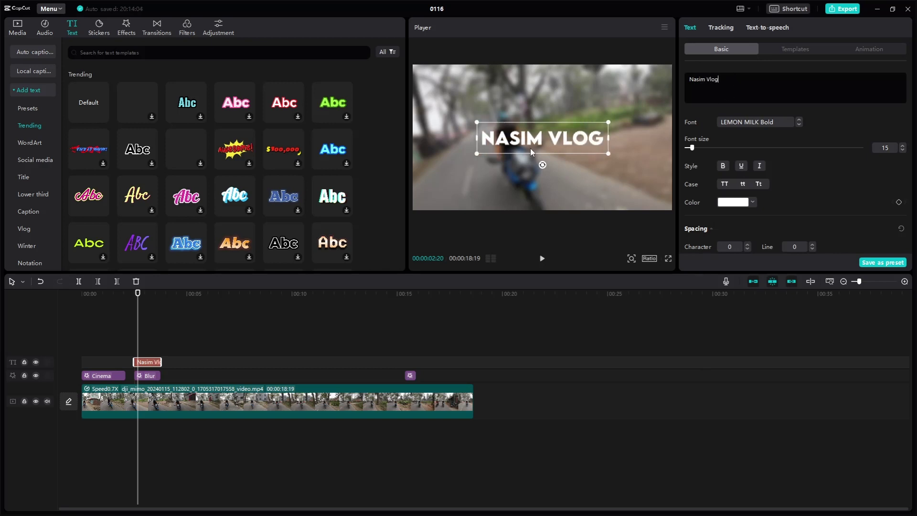
left_click_drag(531, 141, 505, 177)
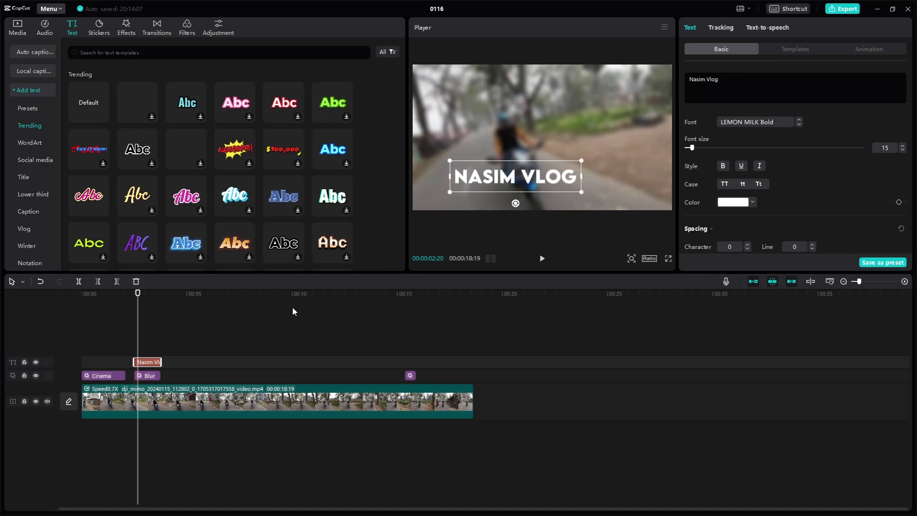
Set the Blur effect's strength to 35 and shift the title slightly up and to the left in the picture
left_click(148, 376)
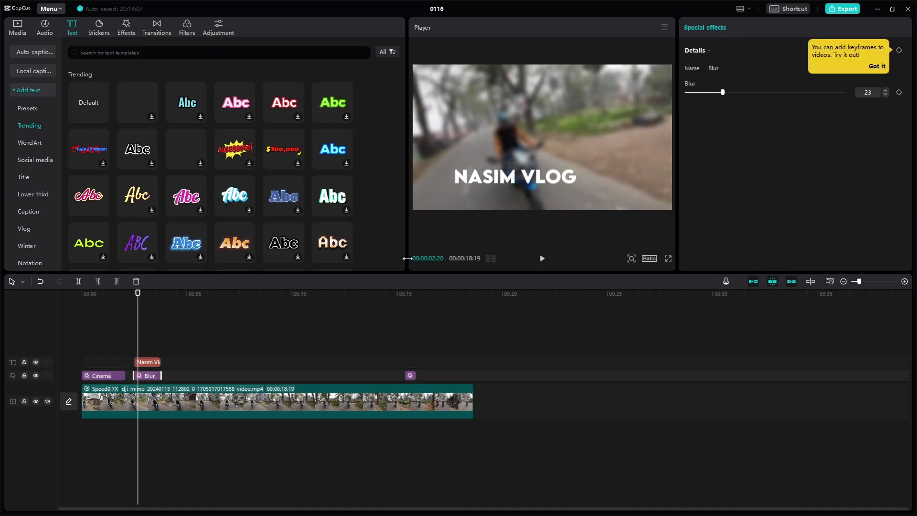
left_click(618, 129)
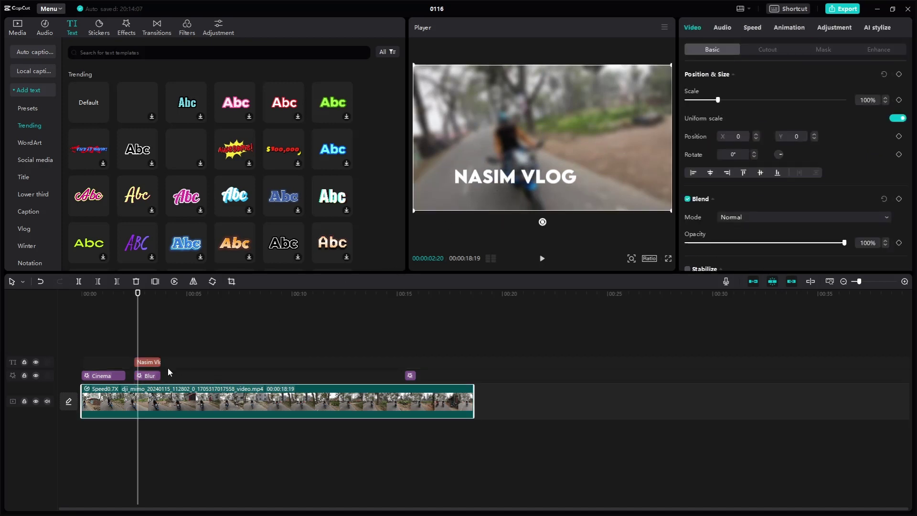
left_click(153, 376)
left_click_drag(725, 94, 746, 98)
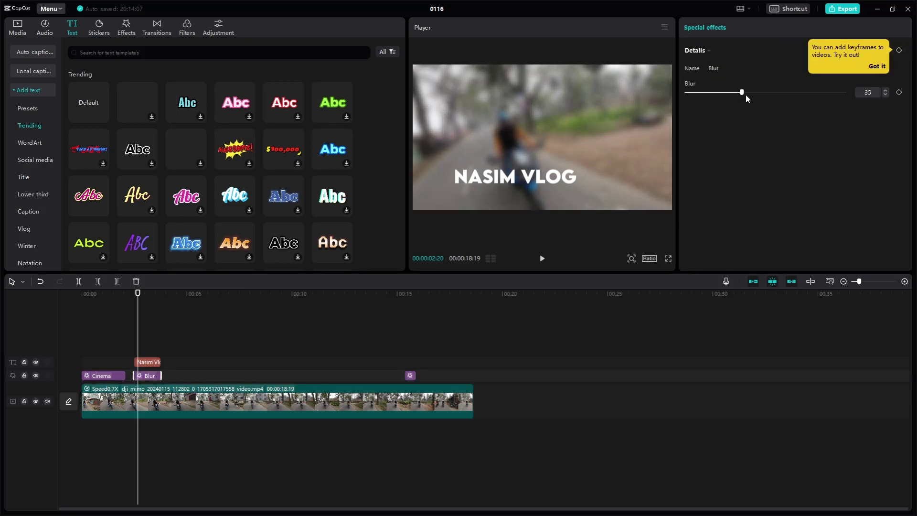
left_click_drag(498, 182, 486, 166)
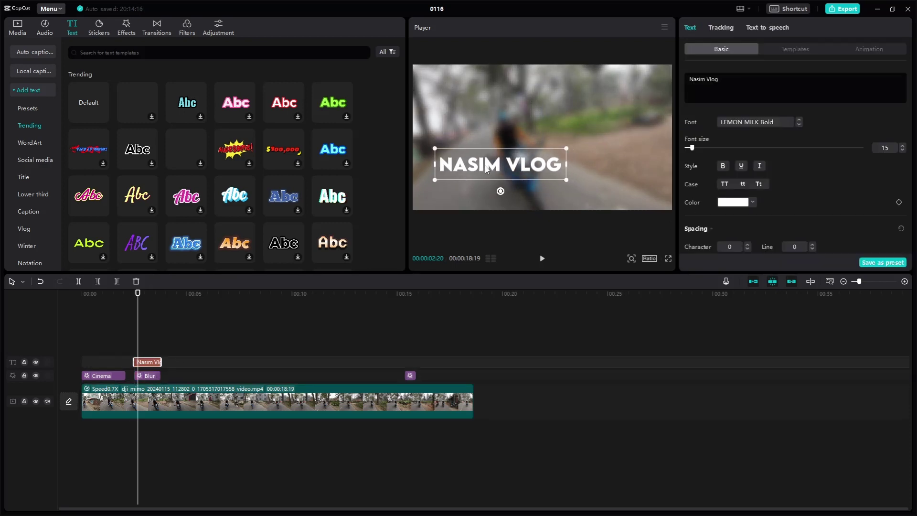
Give the title an In animation, shorten the title and Blur effect to about 1 second, and play the opening
left_click(794, 54)
left_click(858, 51)
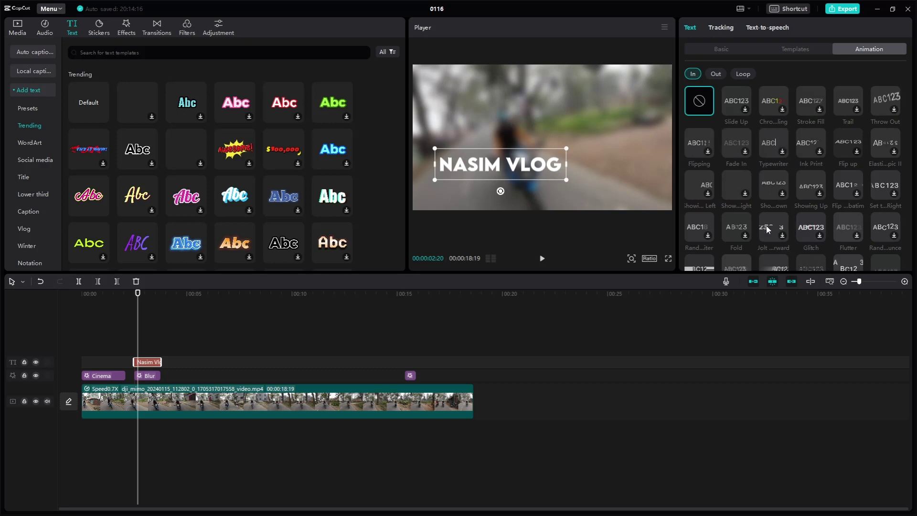
left_click(771, 263)
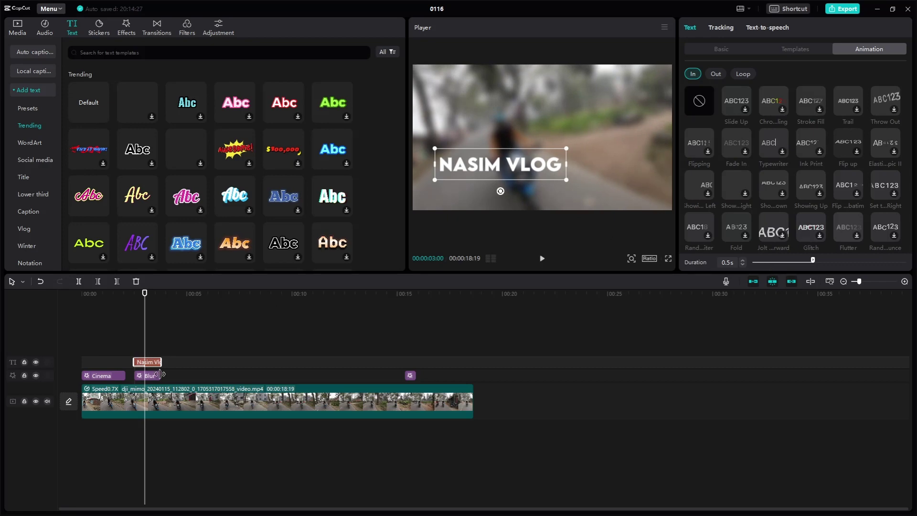
left_click_drag(160, 374, 154, 361)
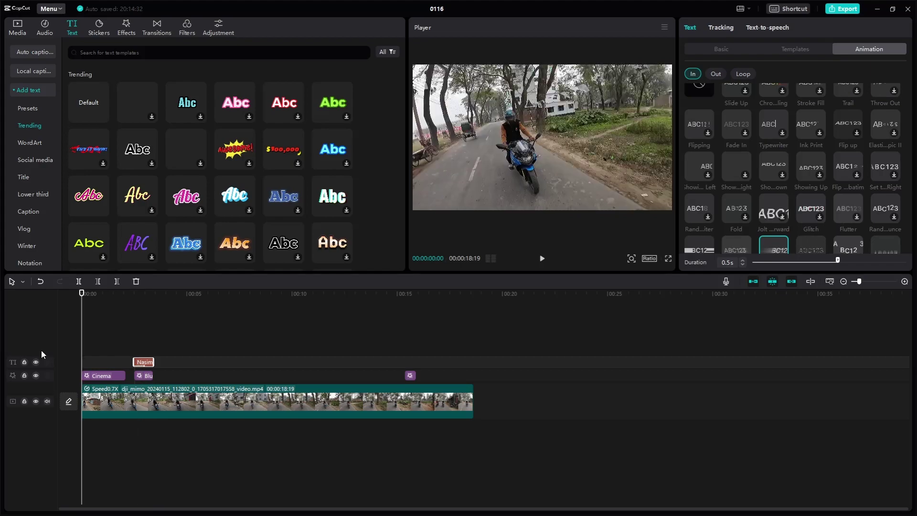
key("space")
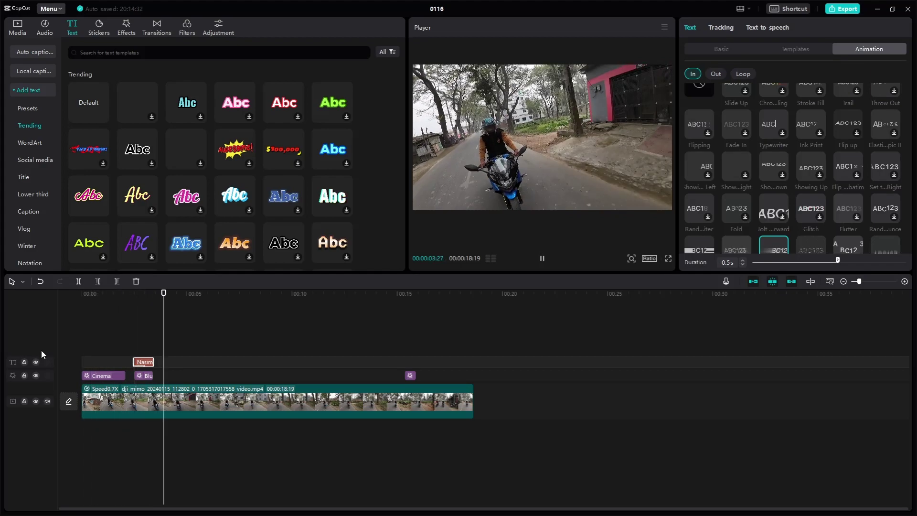
key("space")
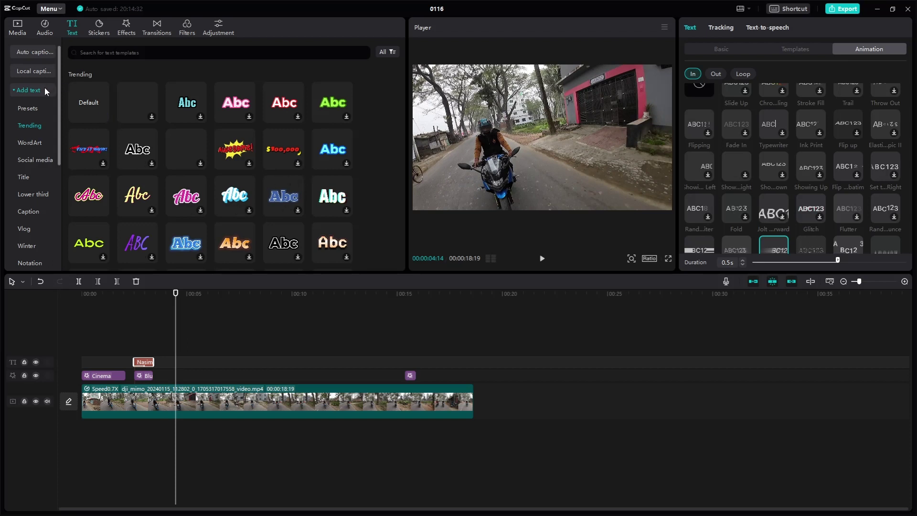
Show the D3D video effects and choose the Lightning effect for a preview
left_click(16, 90)
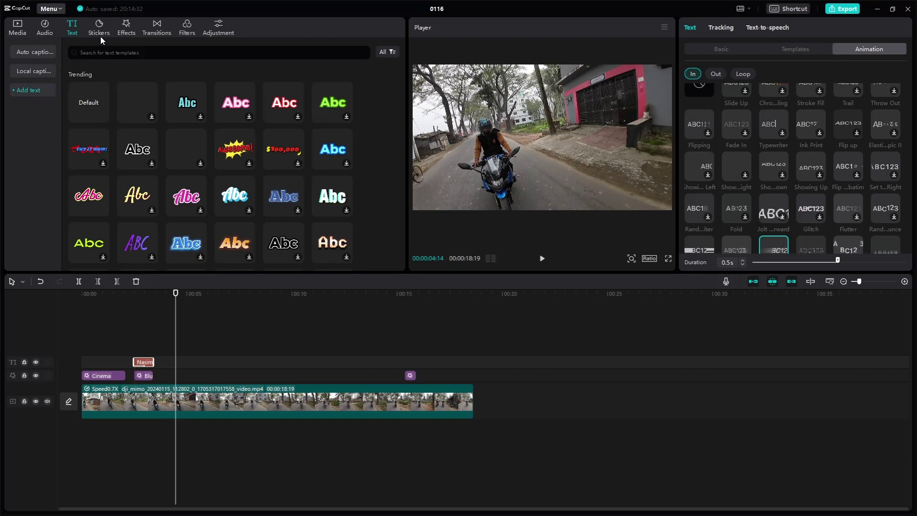
left_click(126, 29)
scroll(41, 161, "down", 5)
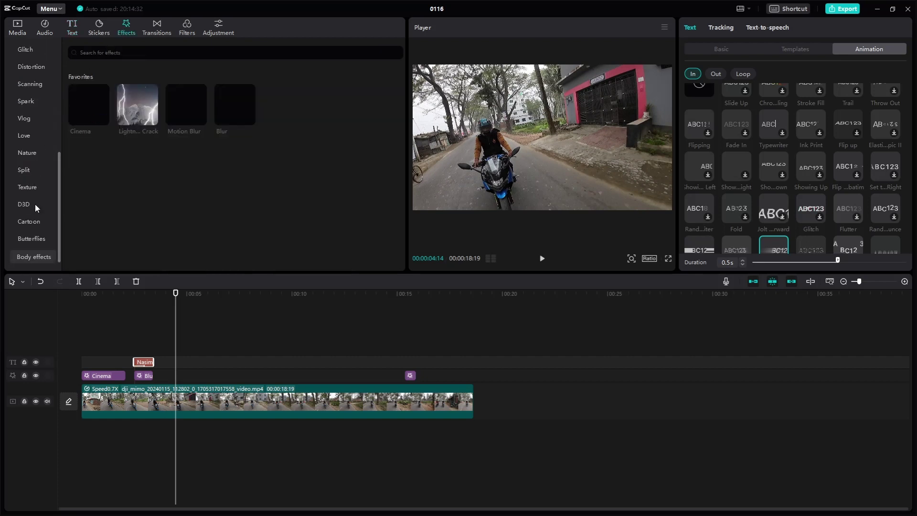
left_click(30, 201)
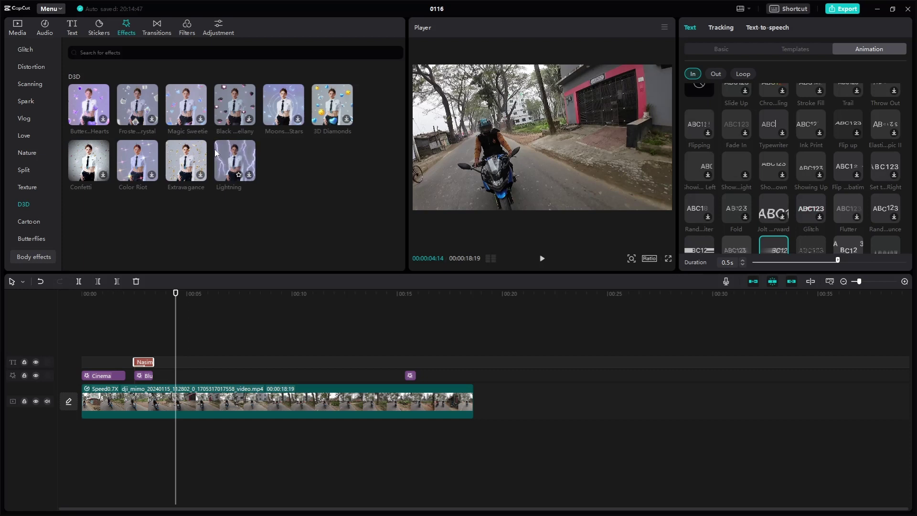
left_click(224, 163)
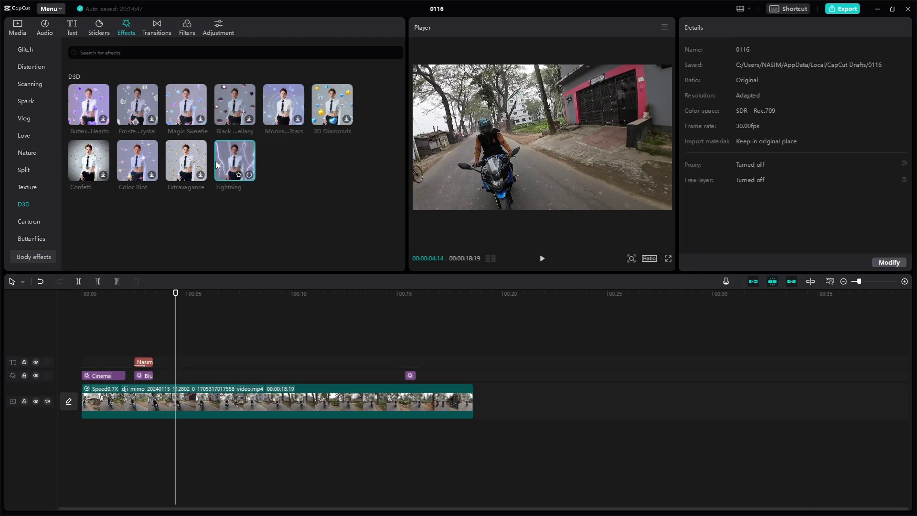